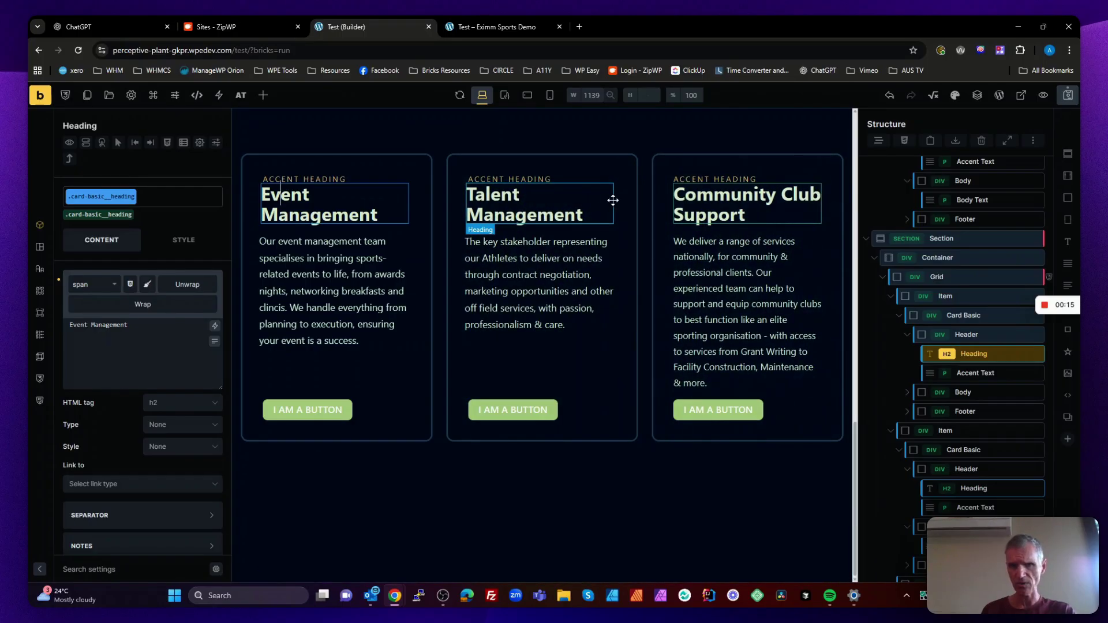
Delete the word 'Event' from the first card's heading so it reads 'Management'
{"action": "double_click", "coordinate": [78, 327]}
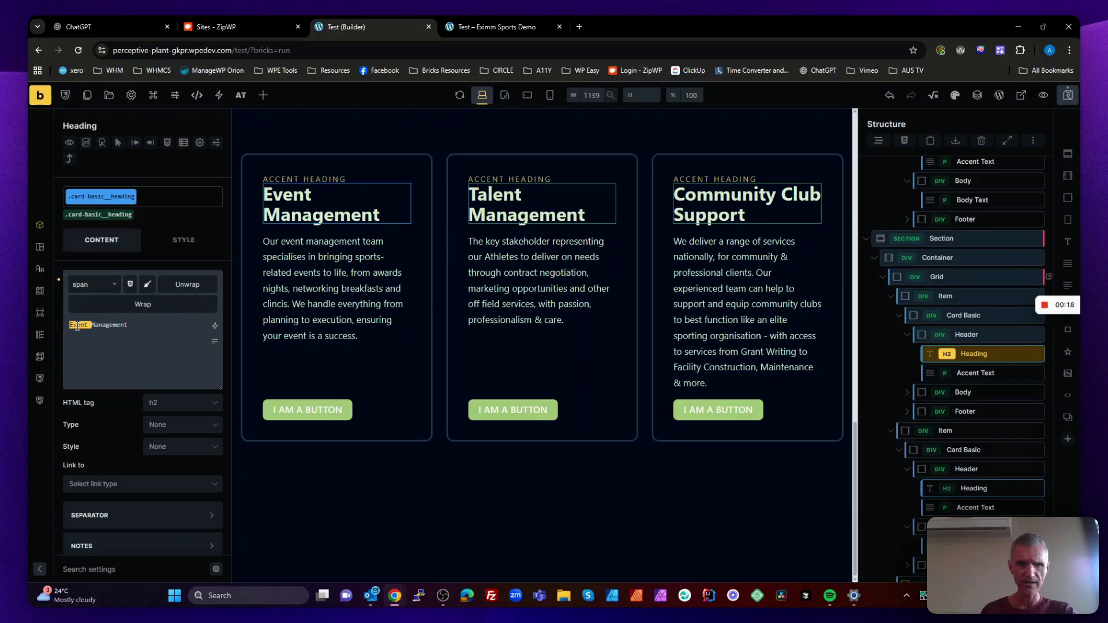
{"action": "key", "text": "BackSpace"}
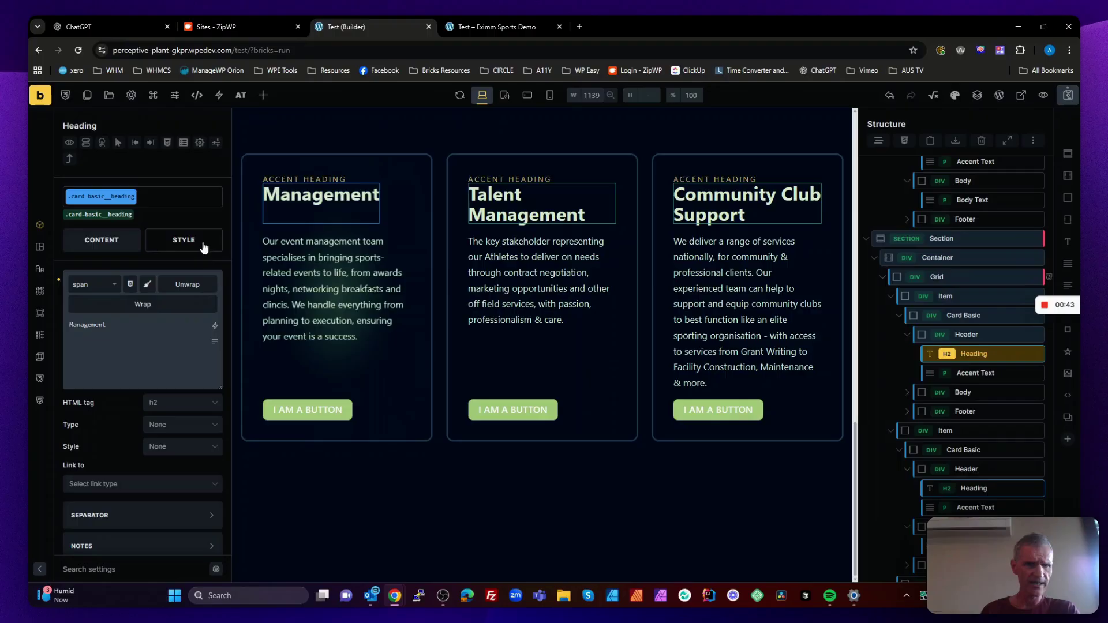
{"action": "left_click", "coordinate": [168, 146]}
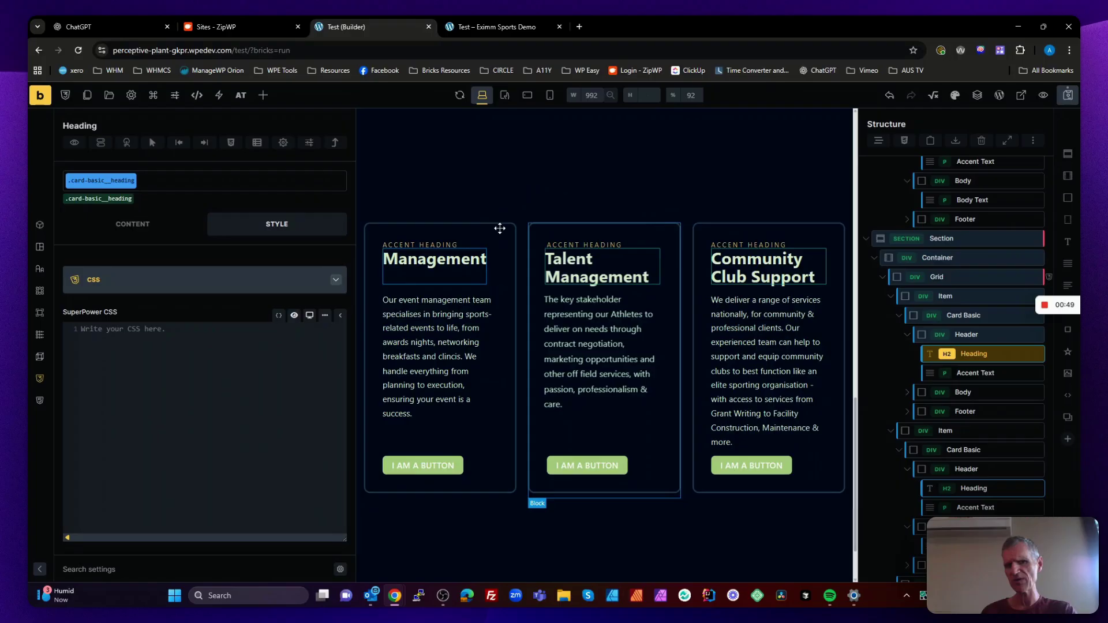
{"action": "left_click", "coordinate": [136, 229]}
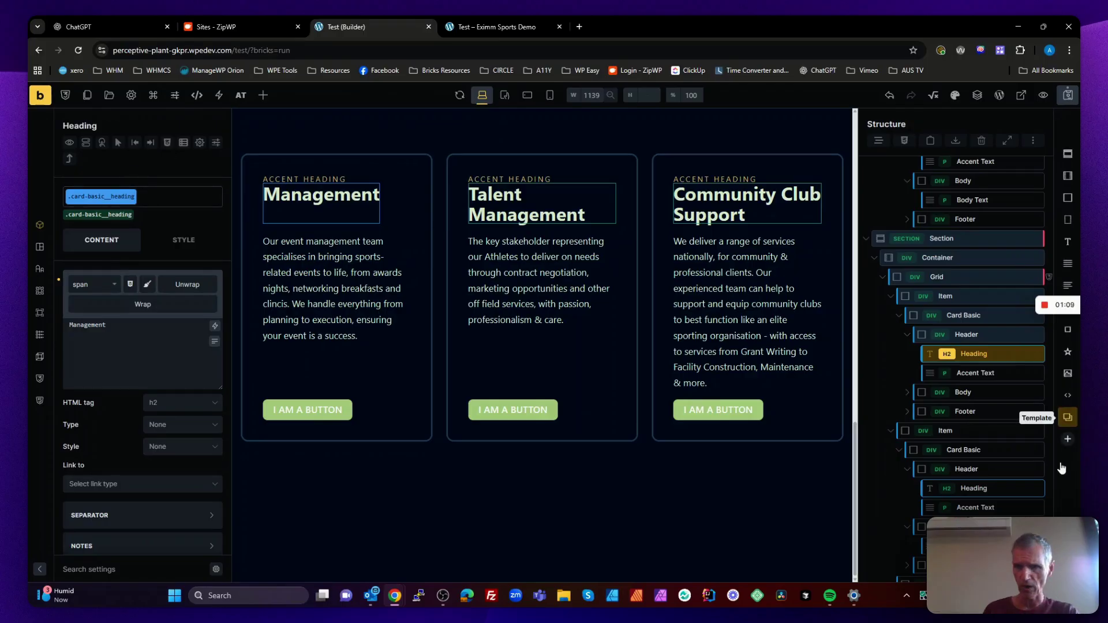
Open Card Basic's custom CSS in a widened, full-screen SuperPower CSS editor
{"action": "left_click", "coordinate": [965, 319]}
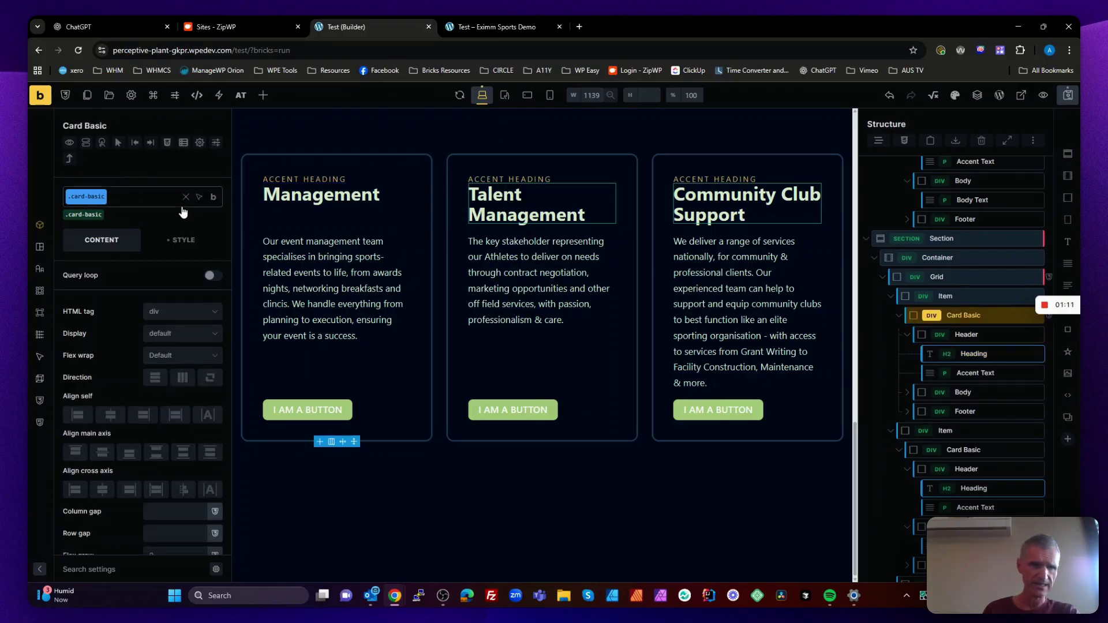
{"action": "left_click", "coordinate": [168, 144]}
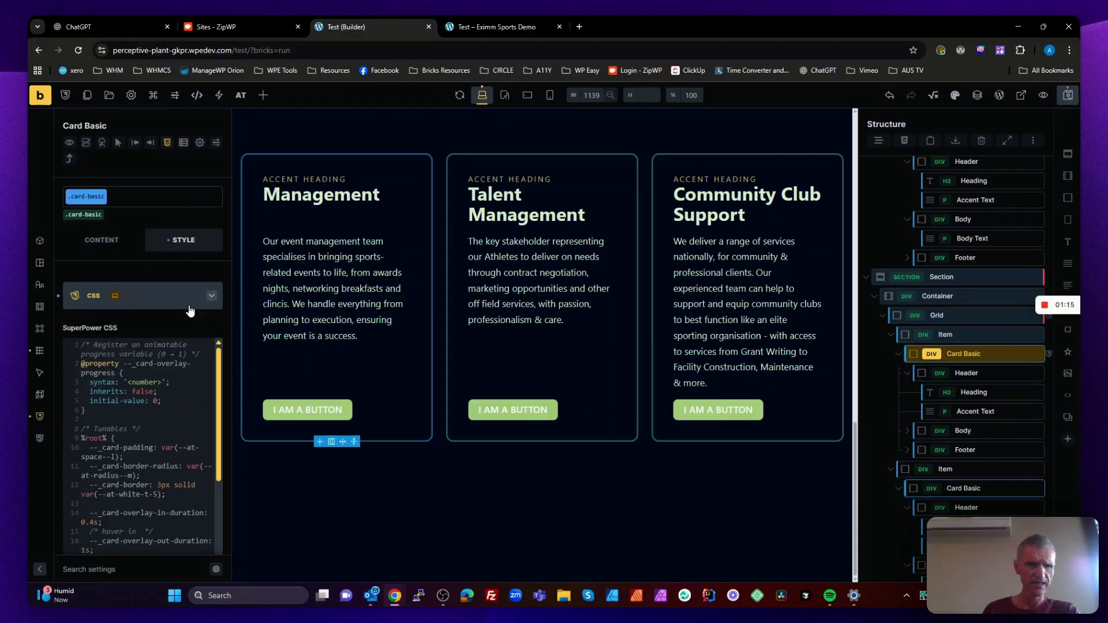
{"action": "left_click", "coordinate": [214, 307]}
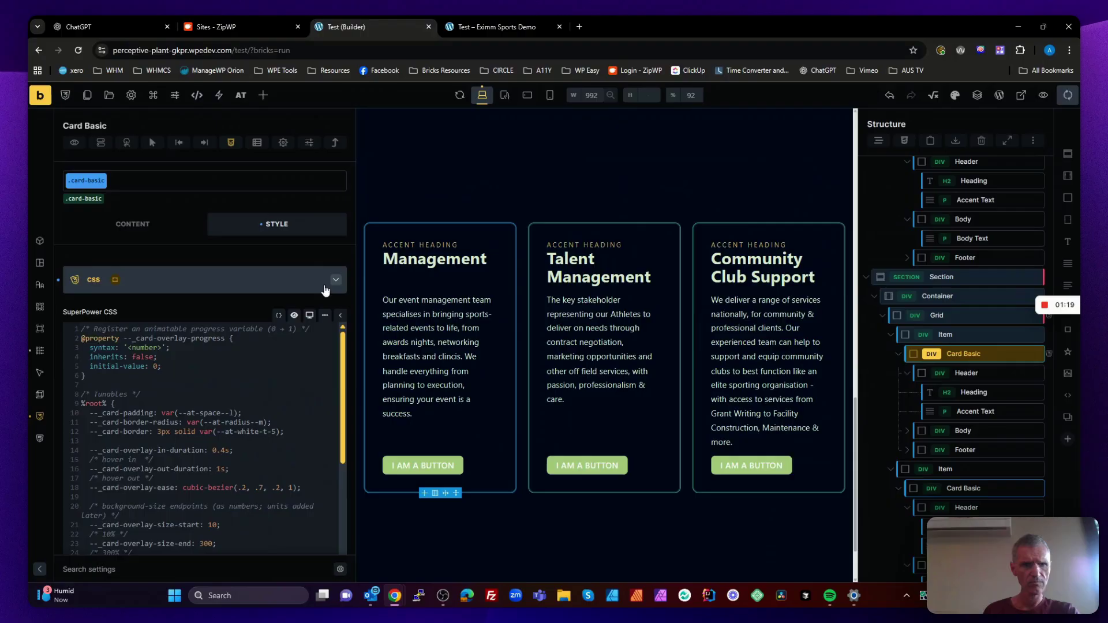
{"action": "left_click", "coordinate": [310, 315]}
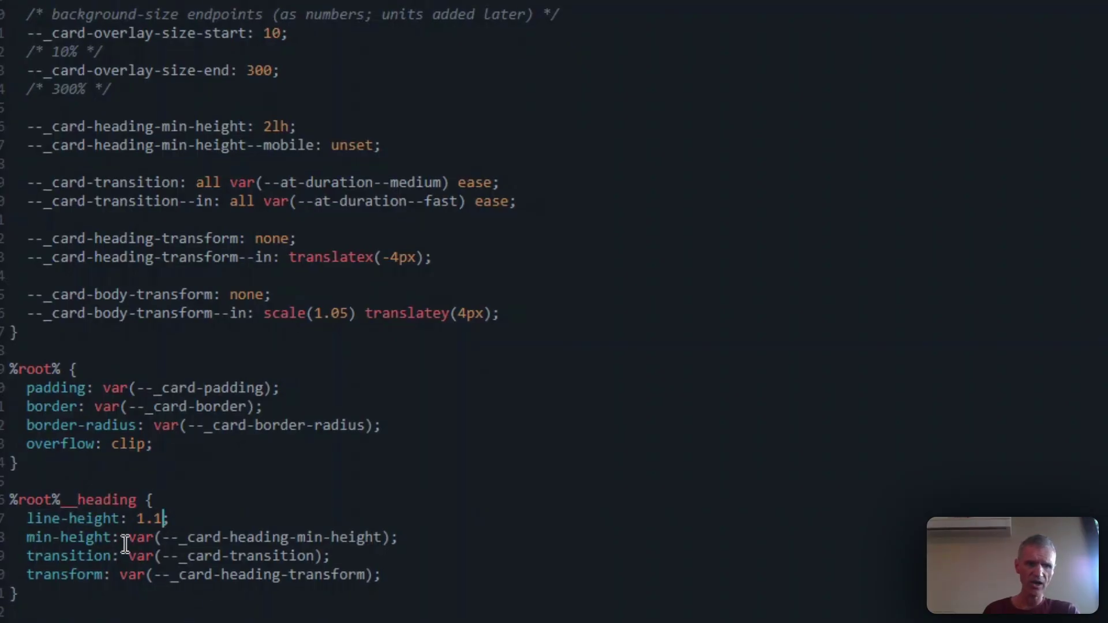
{"action": "left_click", "coordinate": [179, 539]}
{"action": "left_click_drag", "start_coordinate": [383, 539], "coordinate": [188, 539]}
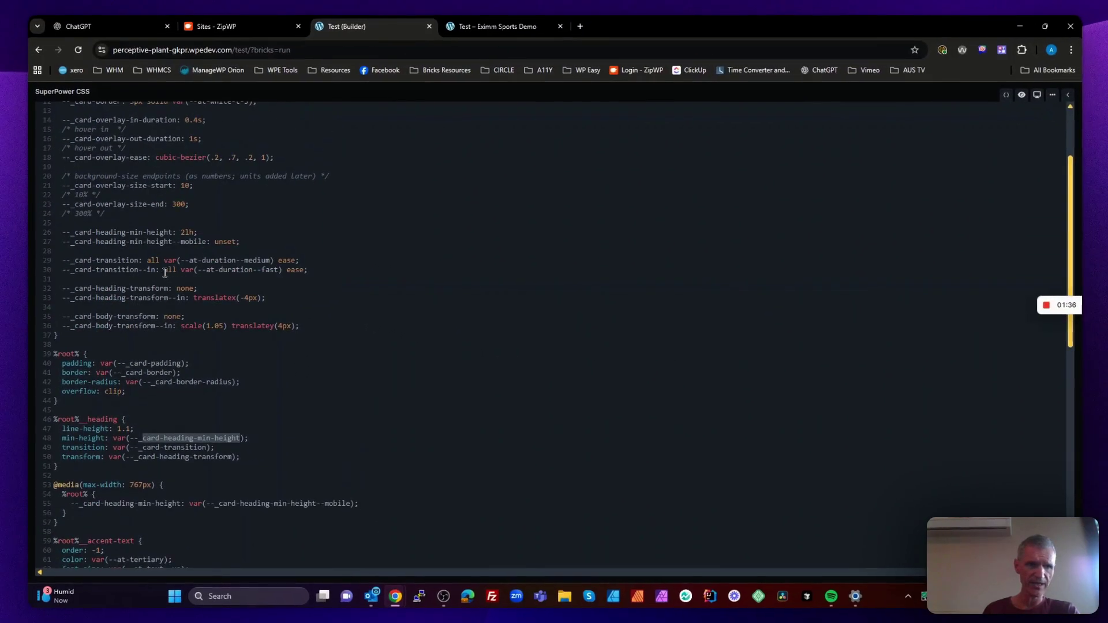
{"action": "scroll", "coordinate": [165, 272], "scroll_direction": "up", "scroll_amount": 1}
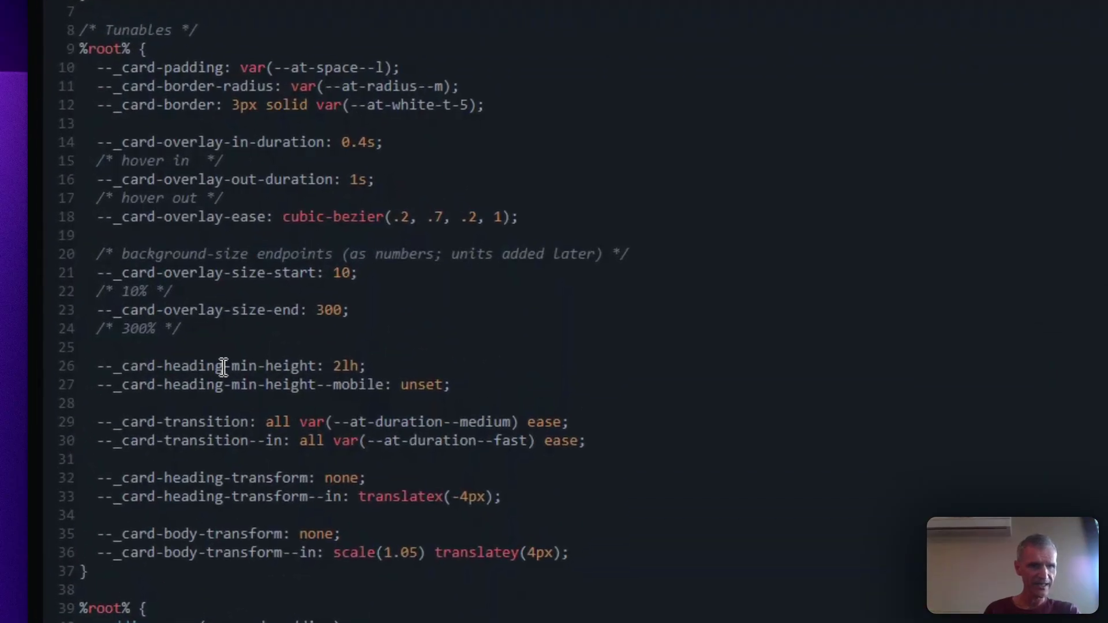
{"action": "double_click", "coordinate": [343, 366]}
{"action": "left_click", "coordinate": [355, 367]}
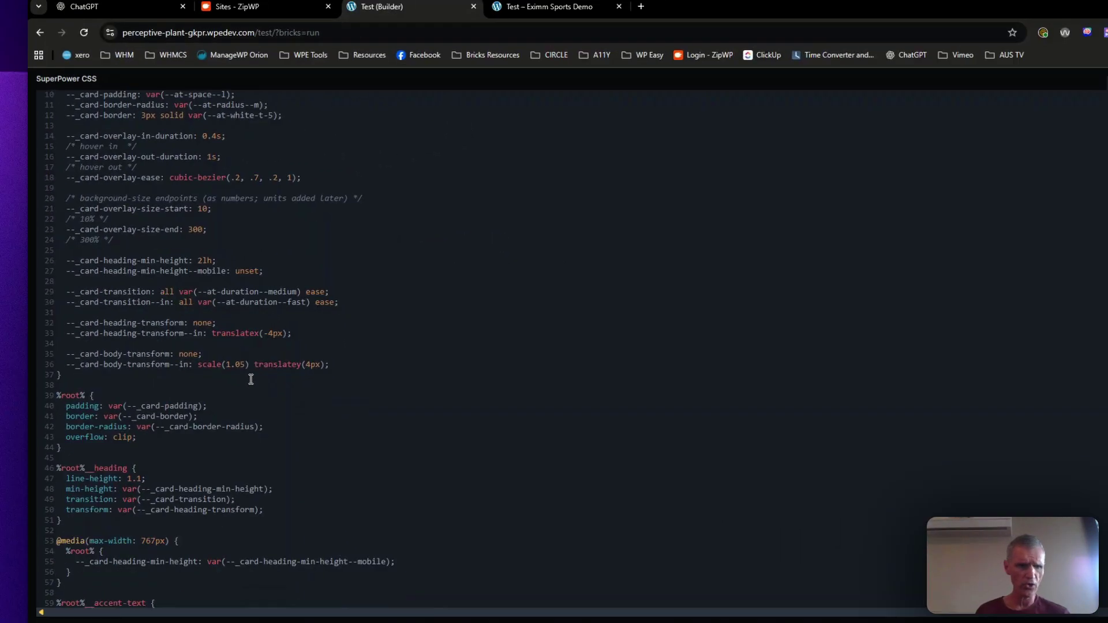
{"action": "scroll", "coordinate": [250, 376], "scroll_direction": "down", "scroll_amount": 3}
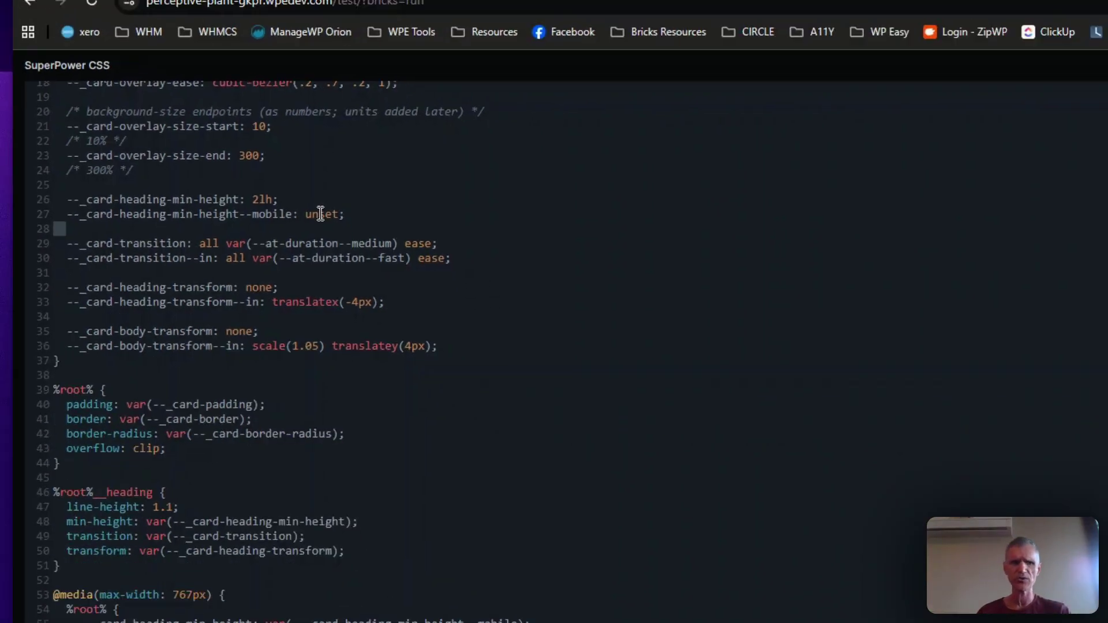
Review the 767px media query applying the mobile heading min-height variable, then exit fullscreen
{"action": "left_click", "coordinate": [485, 328]}
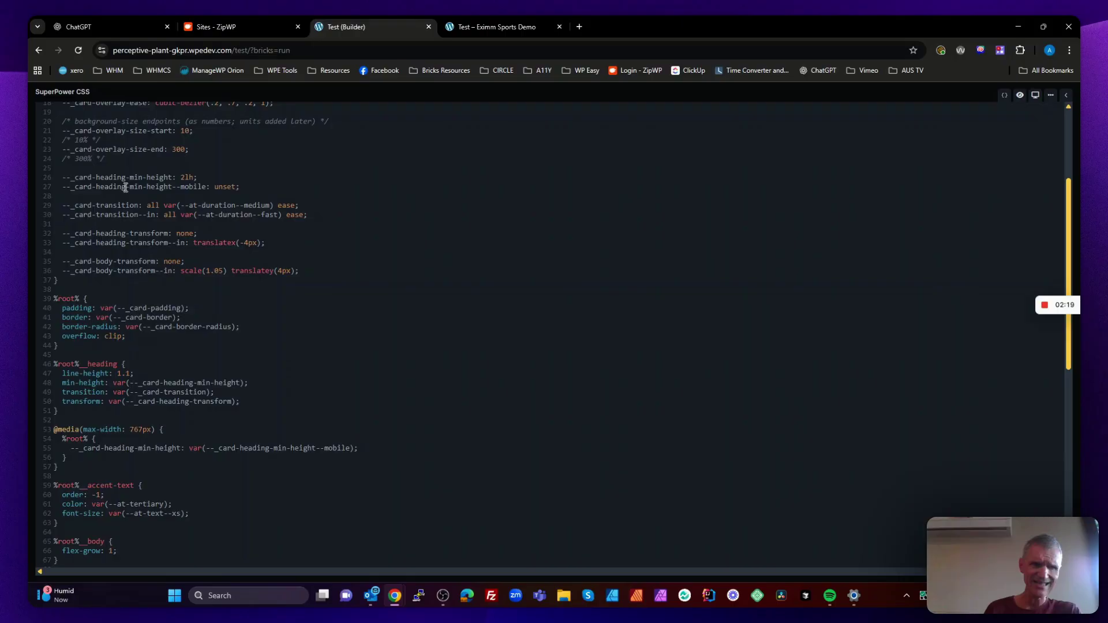
{"action": "left_click", "coordinate": [168, 187]}
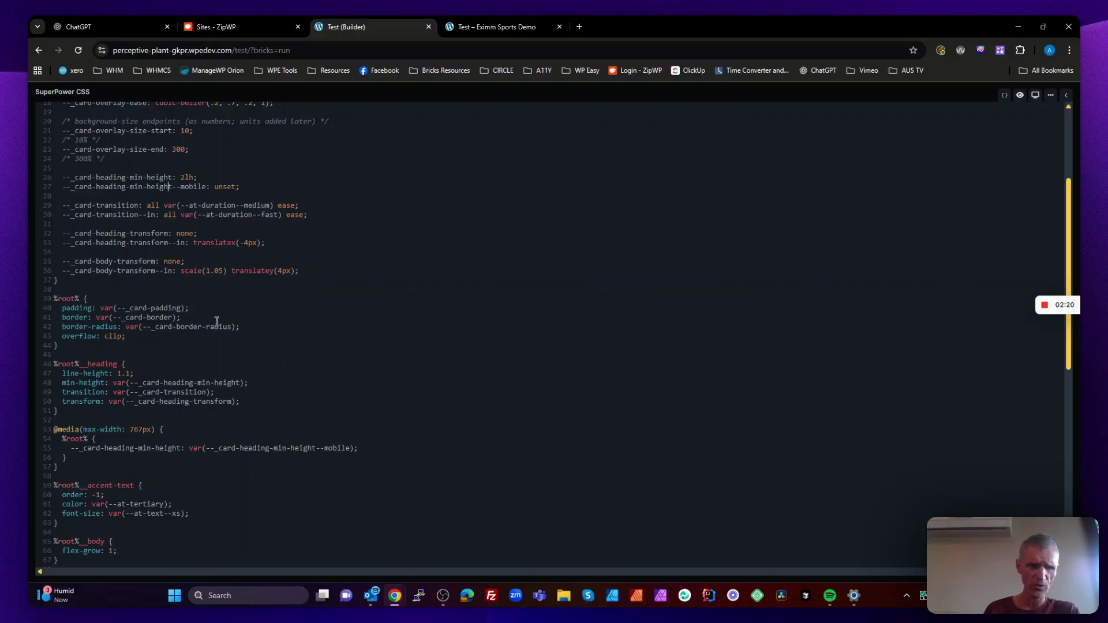
{"action": "scroll", "coordinate": [214, 336], "scroll_direction": "down", "scroll_amount": 4}
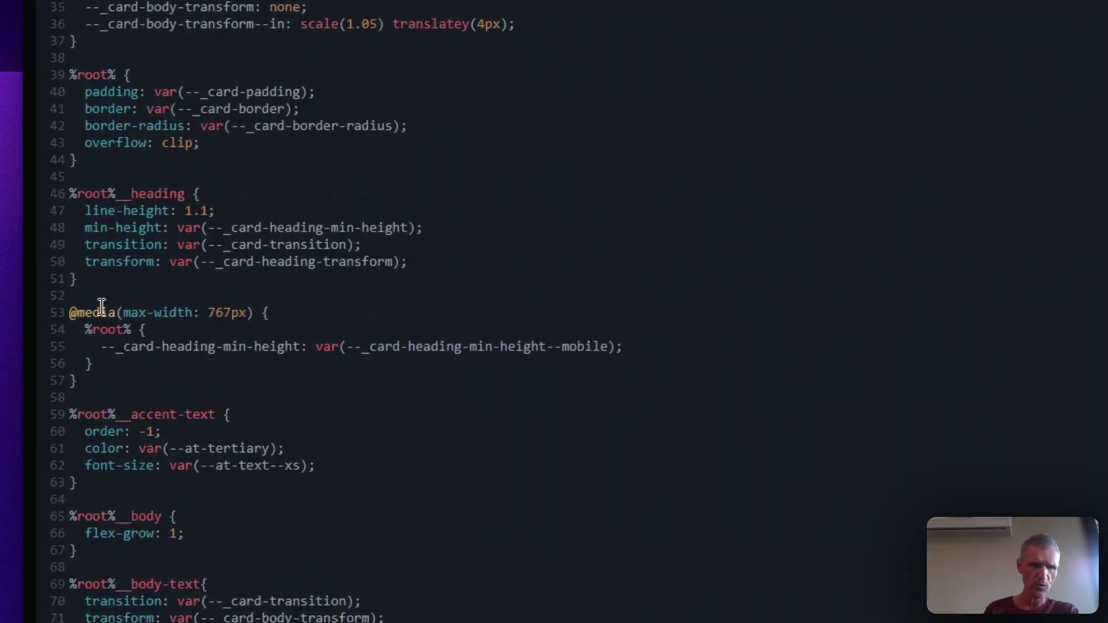
{"action": "left_click", "coordinate": [151, 319]}
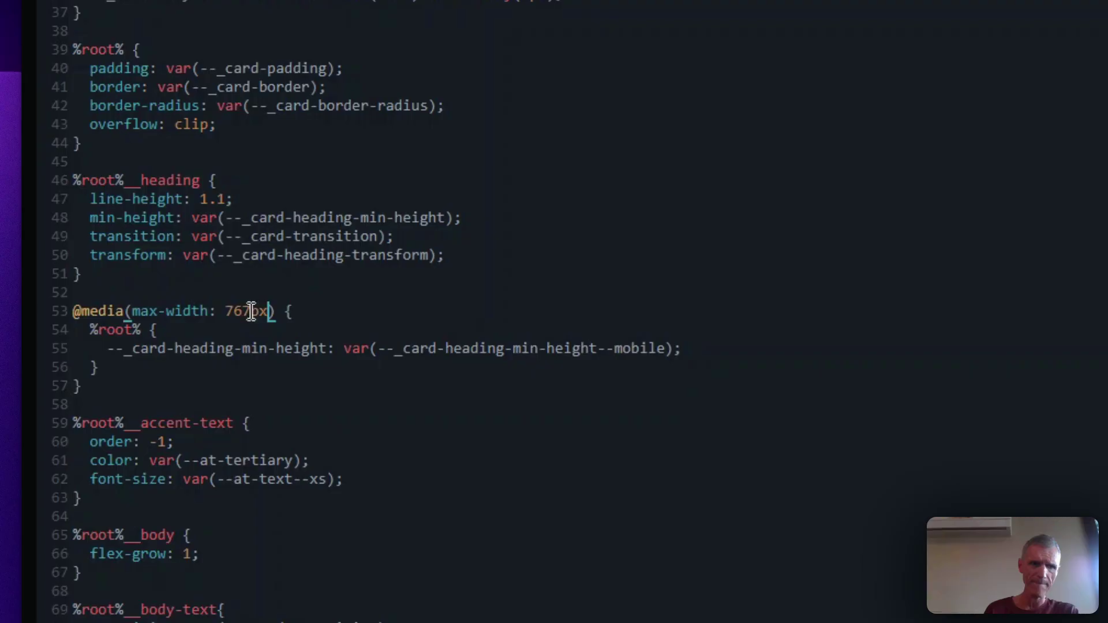
{"action": "left_click_drag", "start_coordinate": [218, 311], "coordinate": [268, 312]}
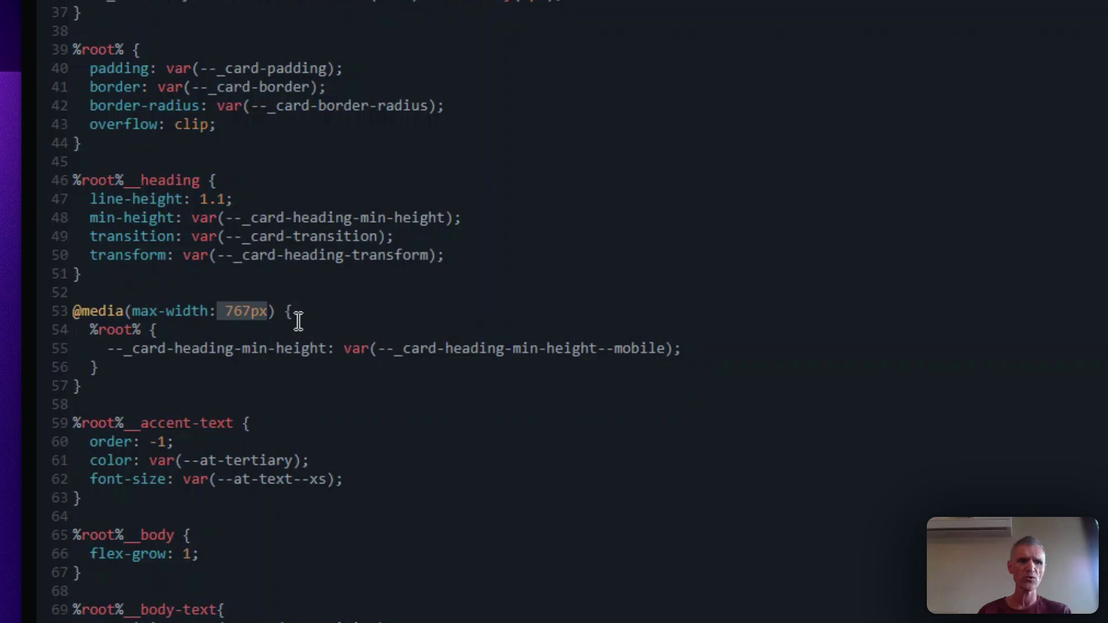
{"action": "left_click_drag", "start_coordinate": [327, 349], "coordinate": [108, 347]}
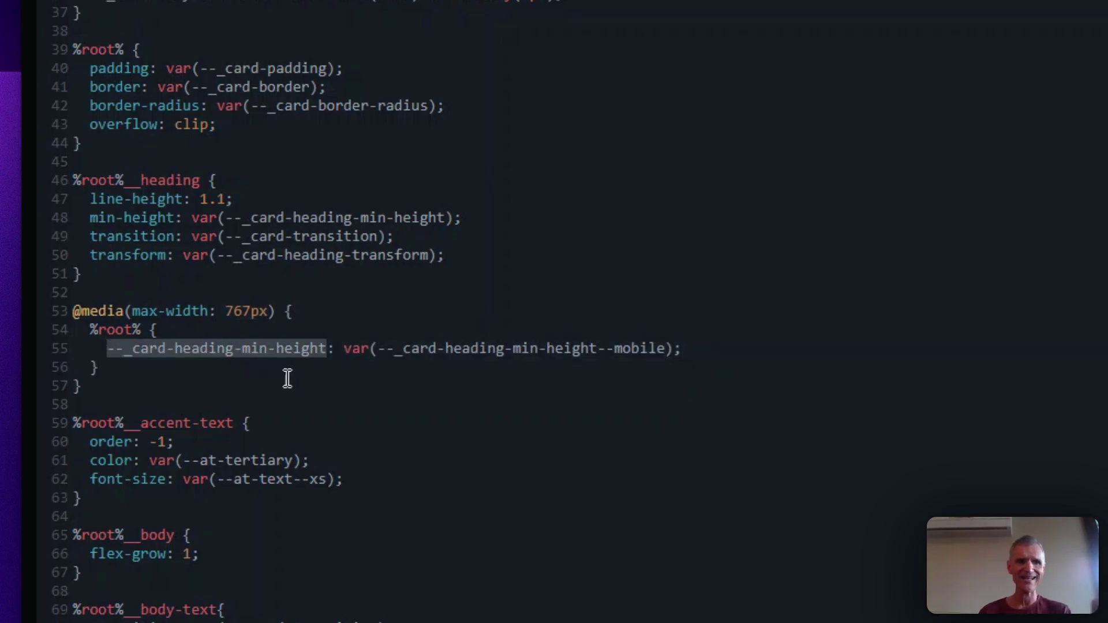
{"action": "key", "text": "Down"}
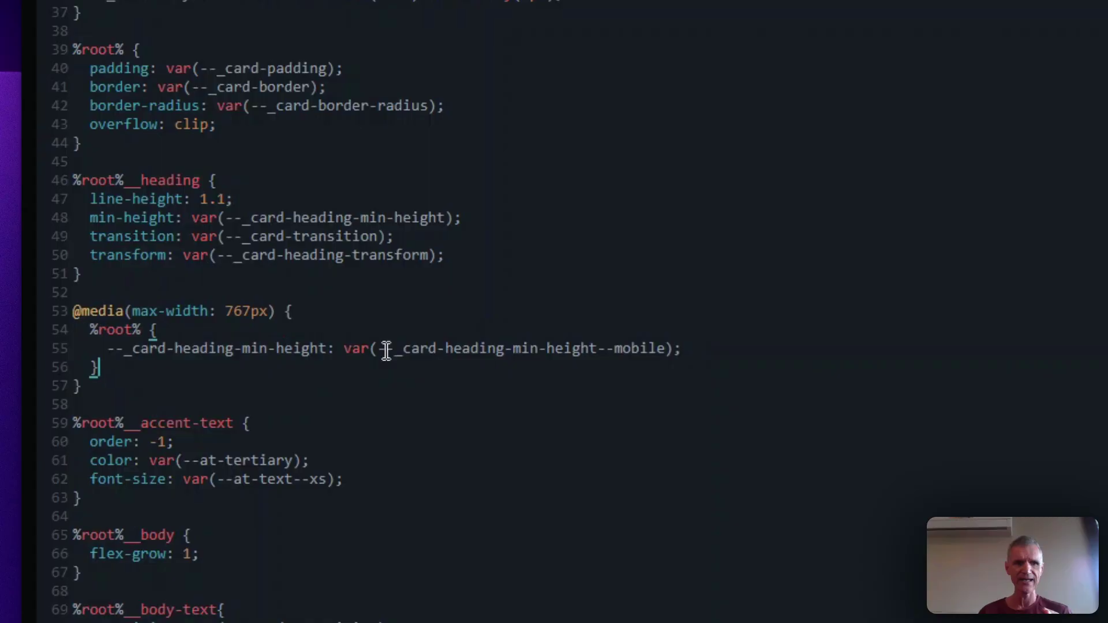
{"action": "left_click", "coordinate": [386, 349]}
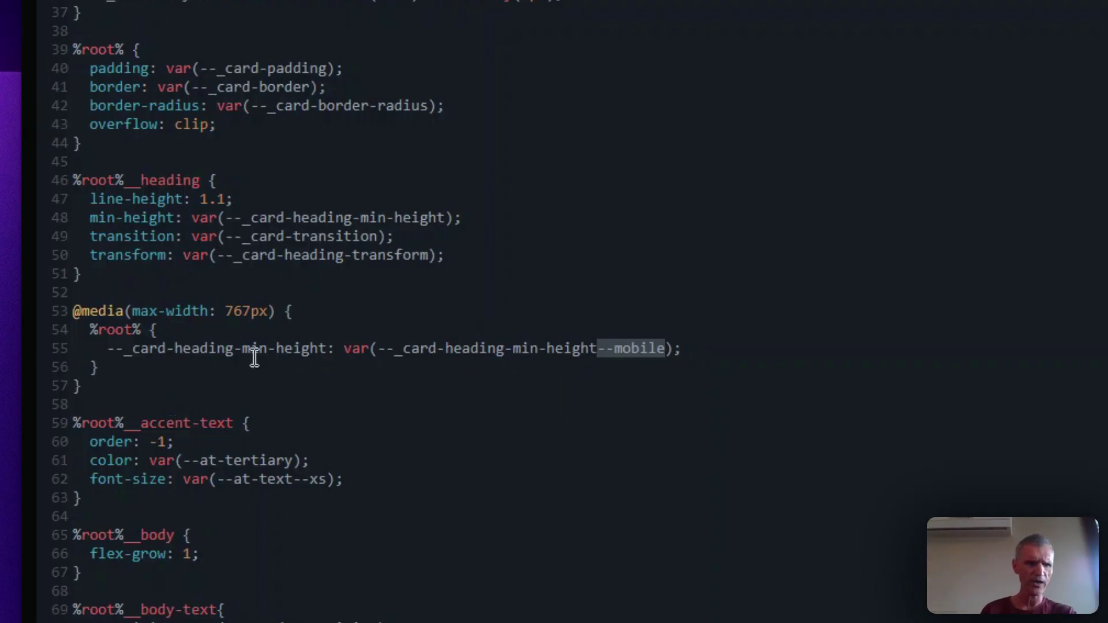
{"action": "left_click_drag", "start_coordinate": [123, 348], "coordinate": [361, 348]}
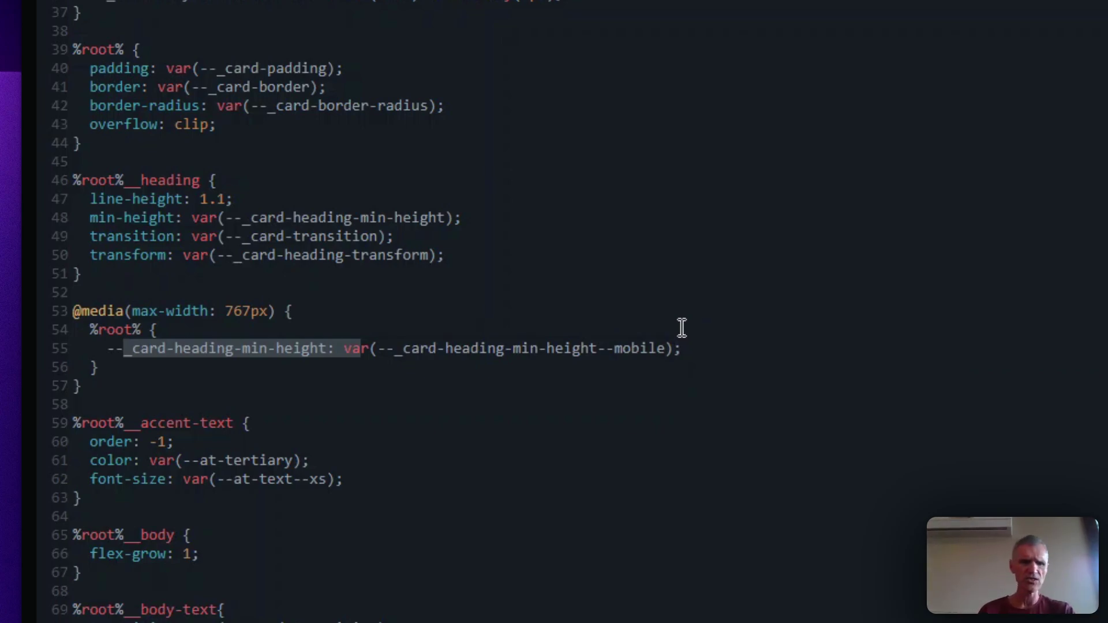
{"action": "left_click", "coordinate": [584, 312]}
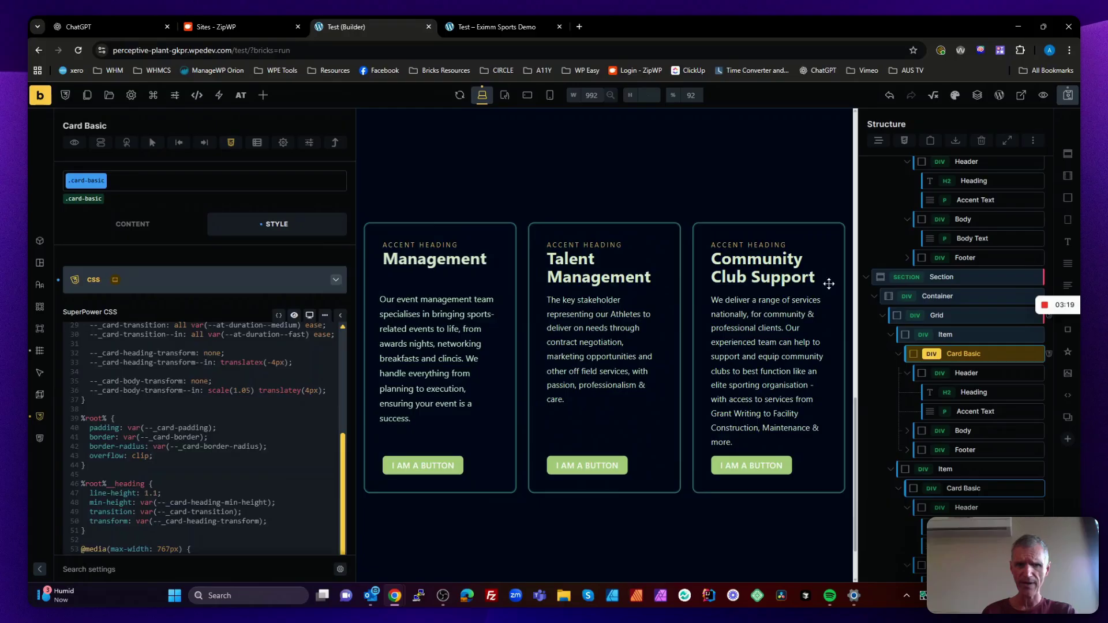
Temporarily add 'event' before Management in the first heading, then delete it again
{"action": "left_click", "coordinate": [420, 280]}
{"action": "left_click_drag", "start_coordinate": [356, 323], "coordinate": [232, 277]}
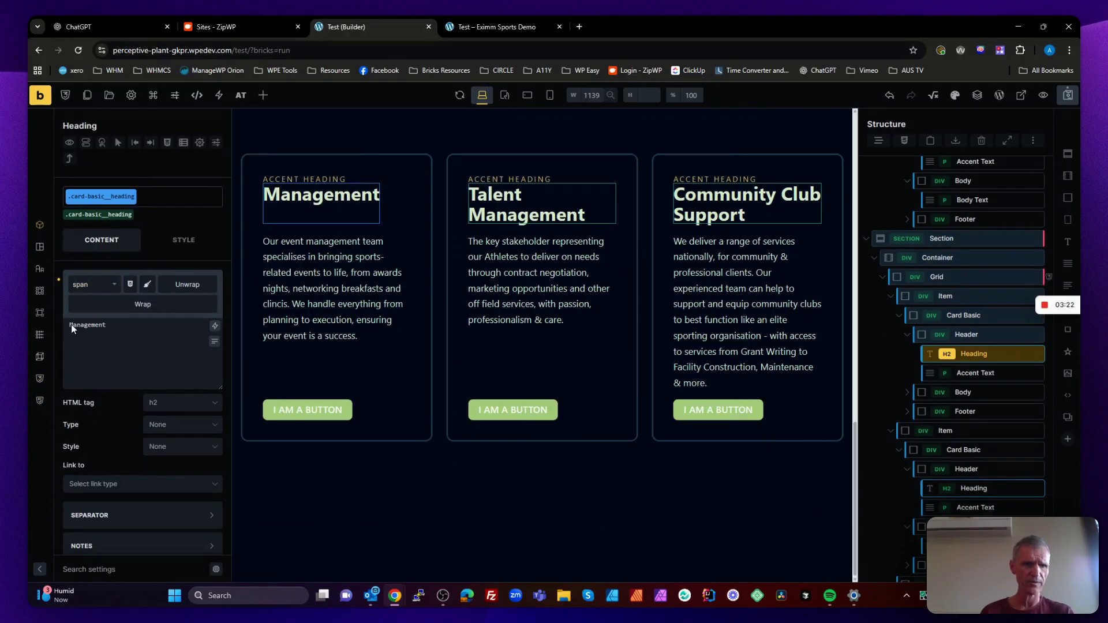
{"action": "left_click", "coordinate": [71, 324]}
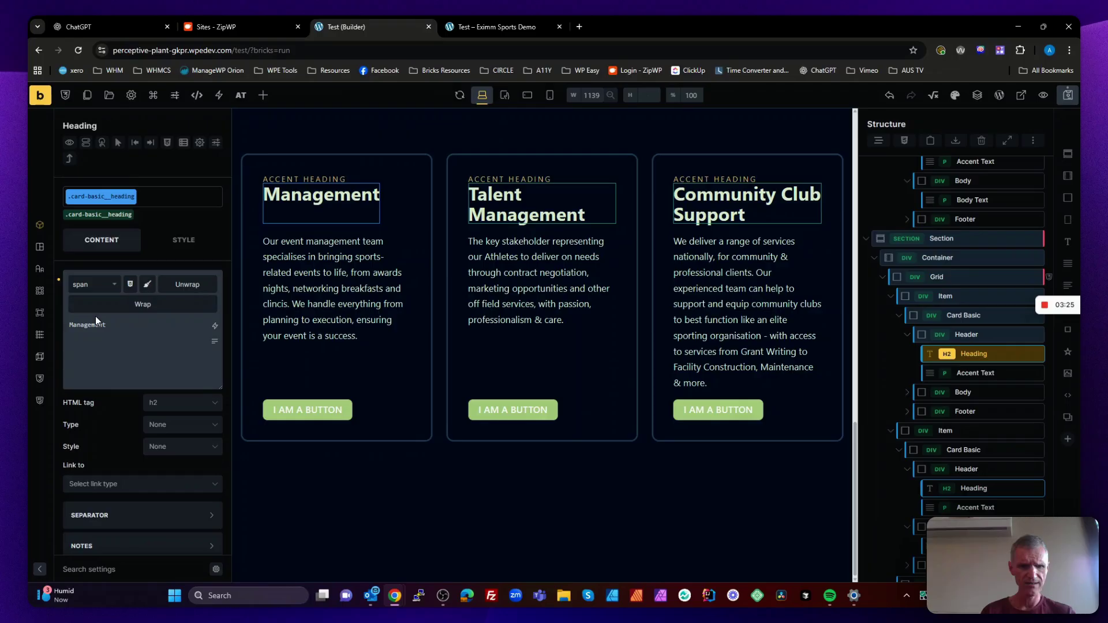
{"action": "type", "text": "event"}
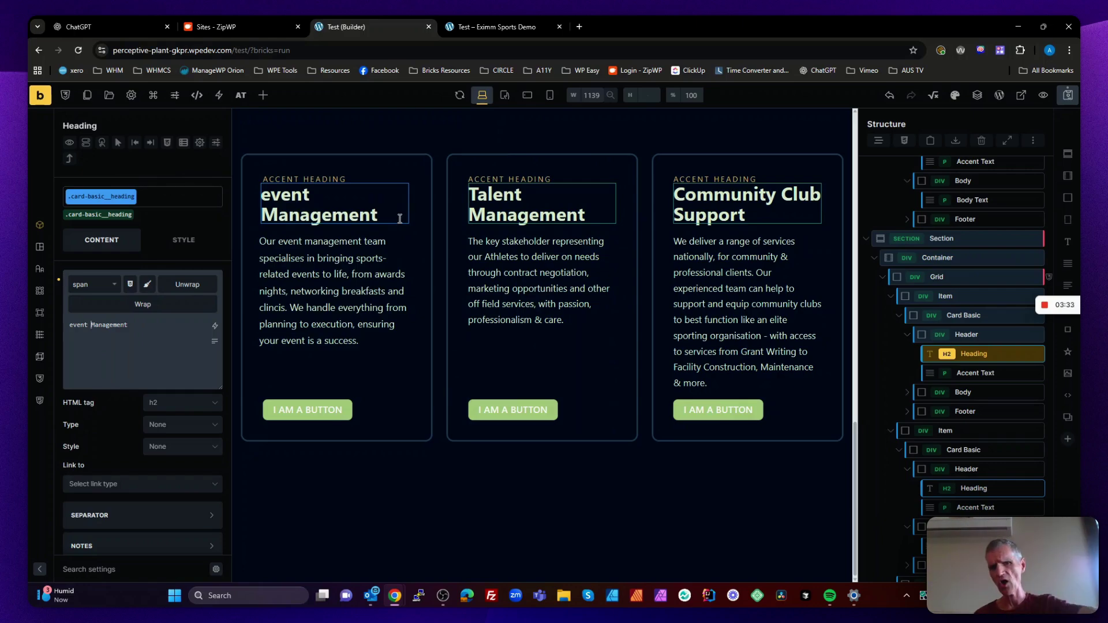
{"action": "double_click", "coordinate": [80, 325]}
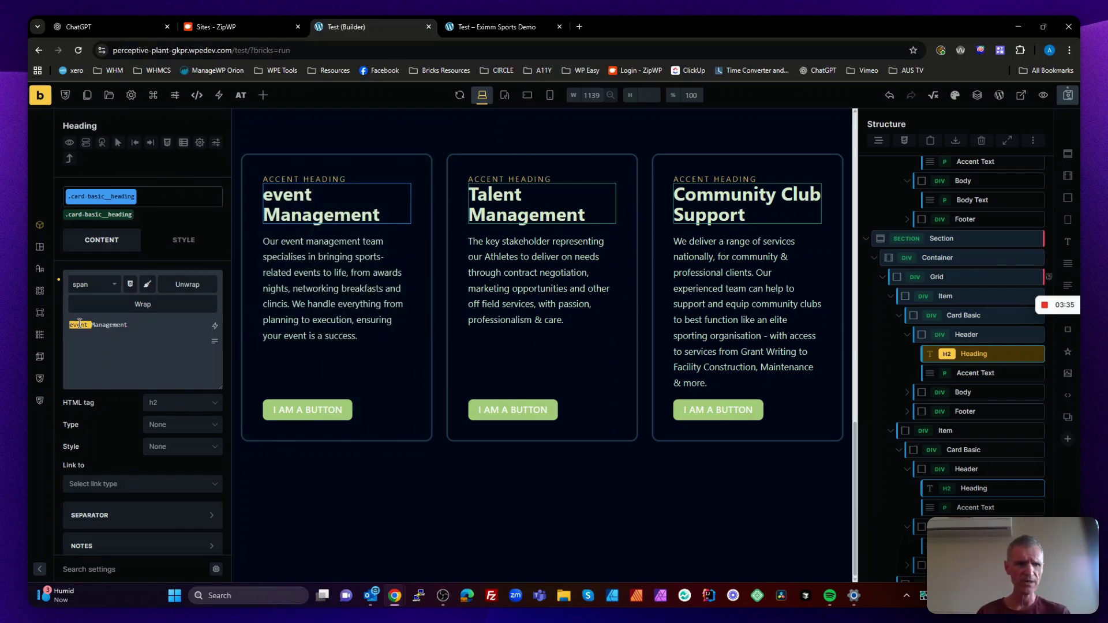
{"action": "key", "text": "BackSpace"}
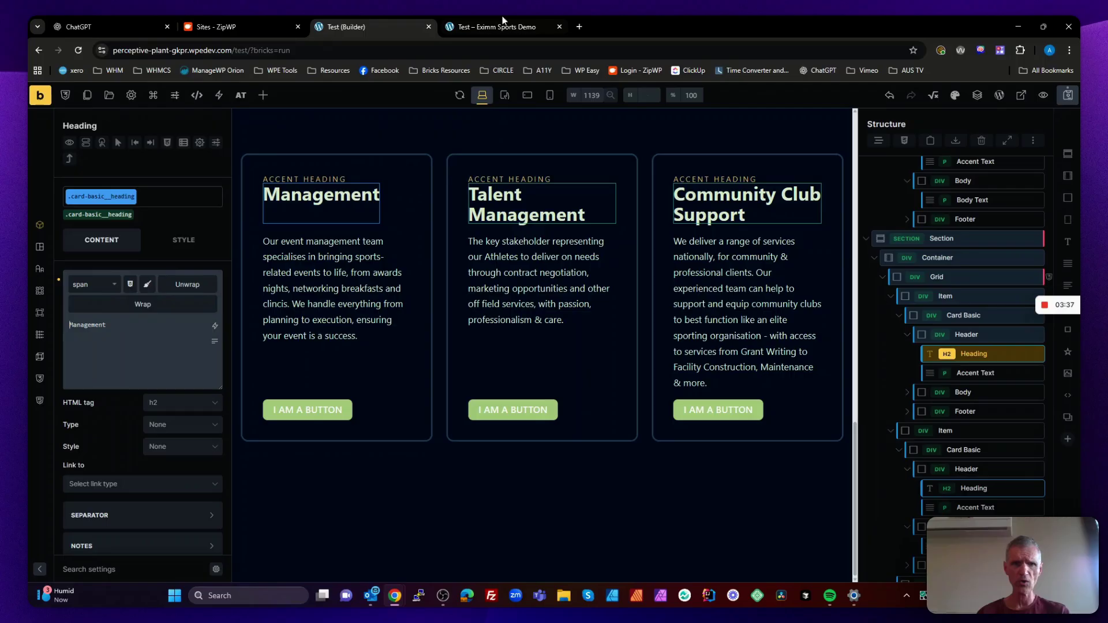
Preview the cards at Mobile landscape width, then return the canvas to Desktop
{"action": "left_click", "coordinate": [527, 96]}
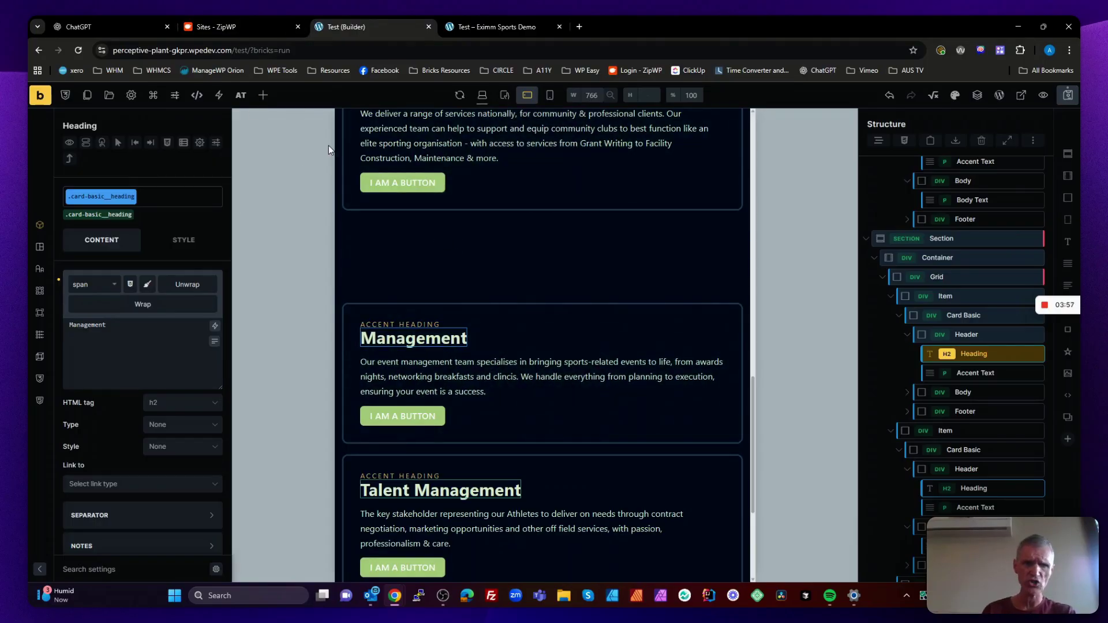
{"action": "left_click", "coordinate": [482, 95]}
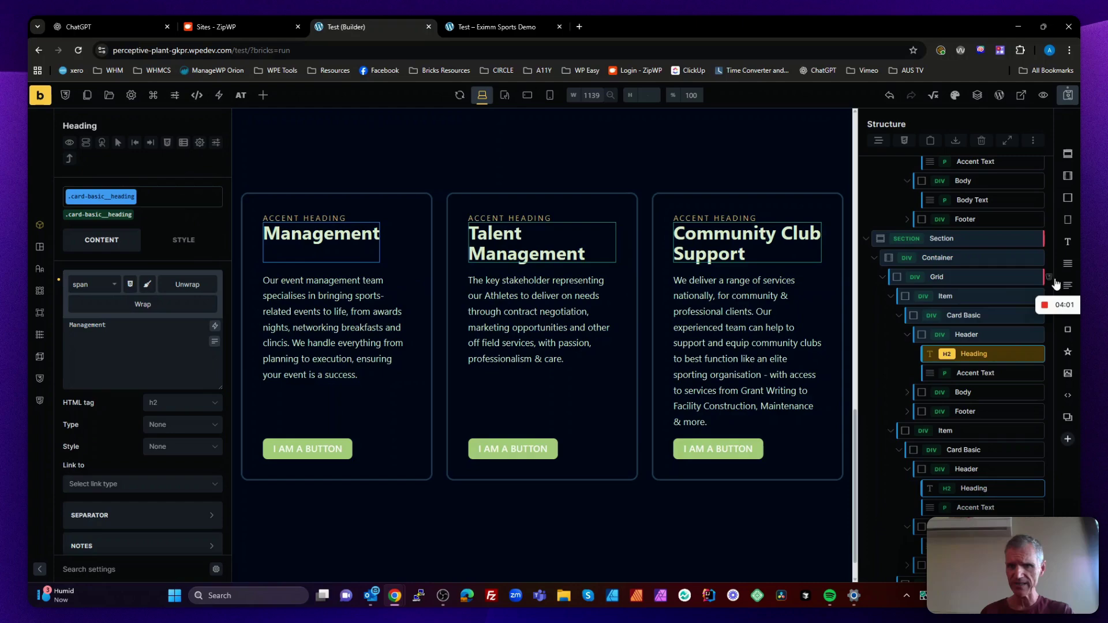
Change --_card-heading-min-height--mobile on line 27 of Card Basic's CSS from unset to 2lh
{"action": "left_click", "coordinate": [963, 315]}
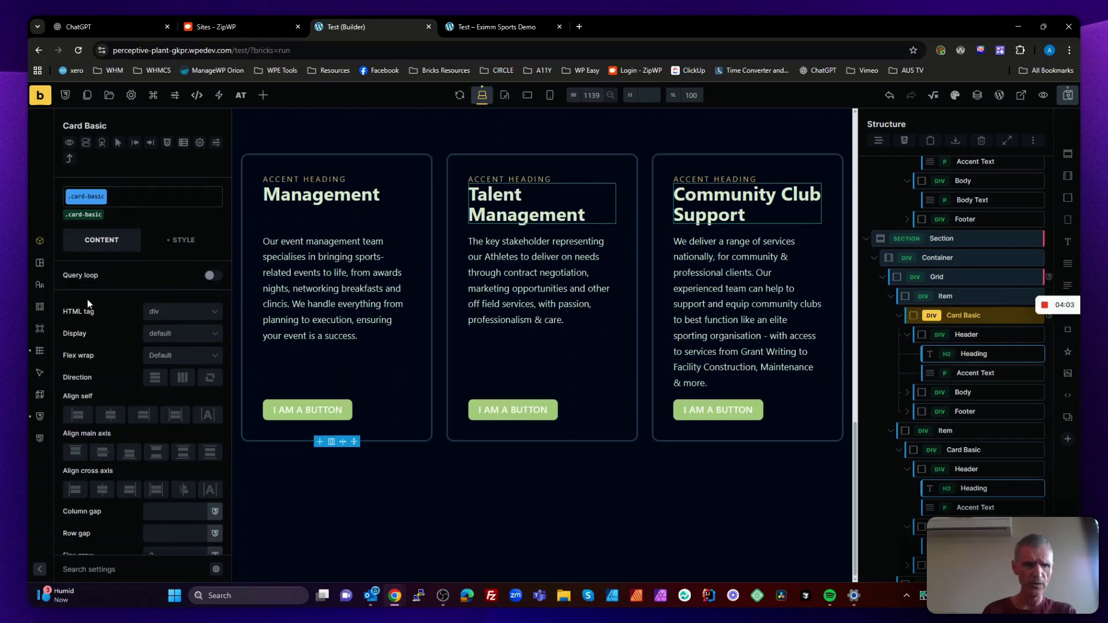
{"action": "left_click", "coordinate": [167, 146]}
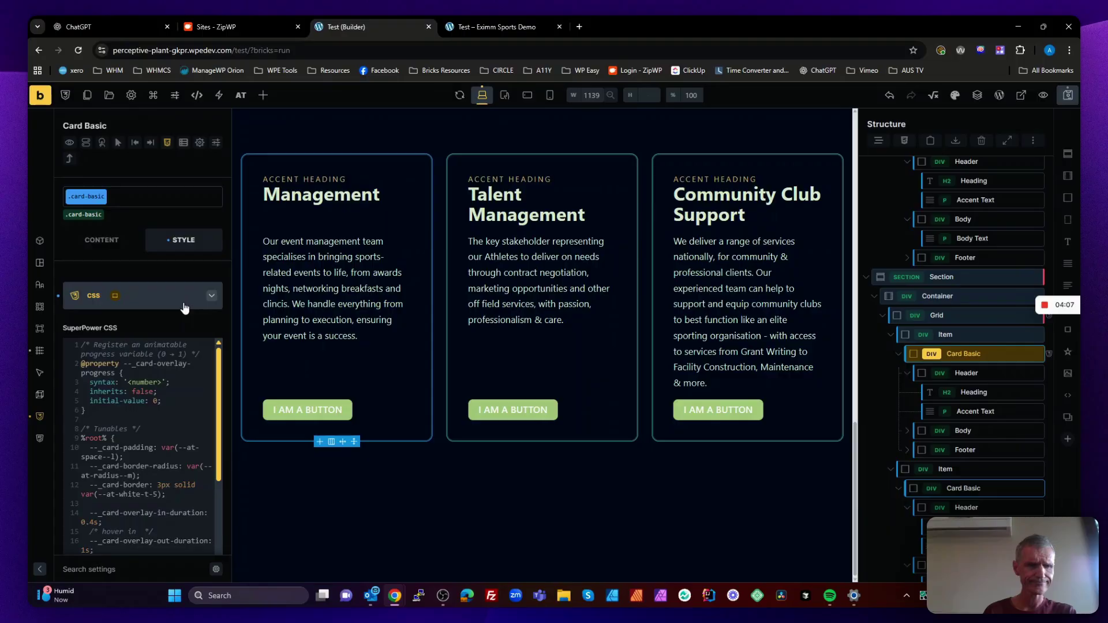
{"action": "scroll", "coordinate": [182, 346], "scroll_direction": "down", "scroll_amount": 3}
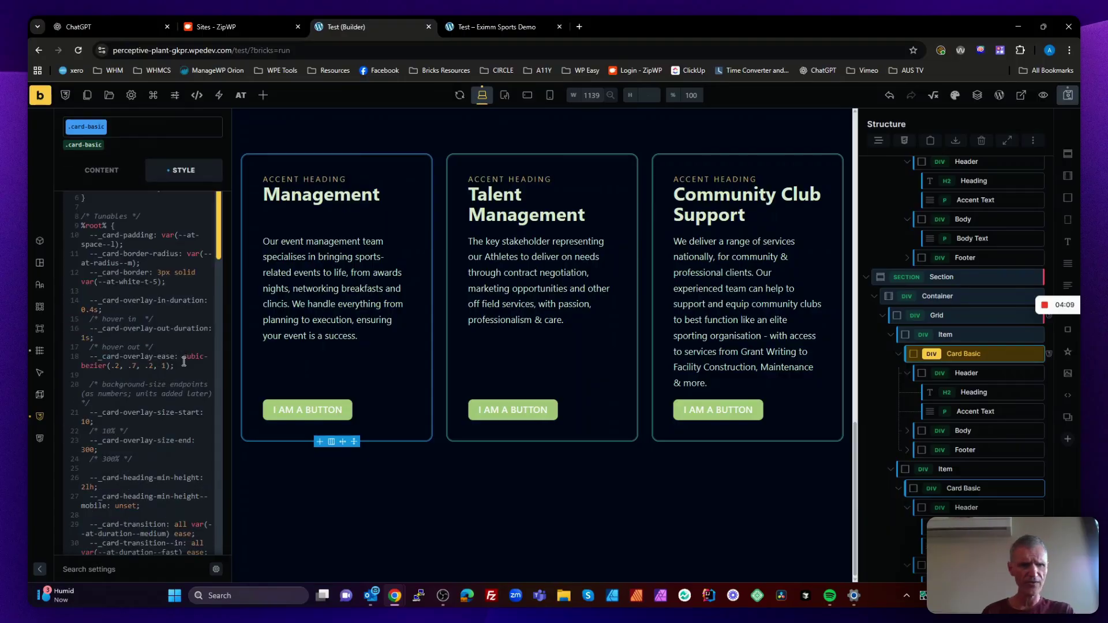
{"action": "left_click", "coordinate": [185, 366]}
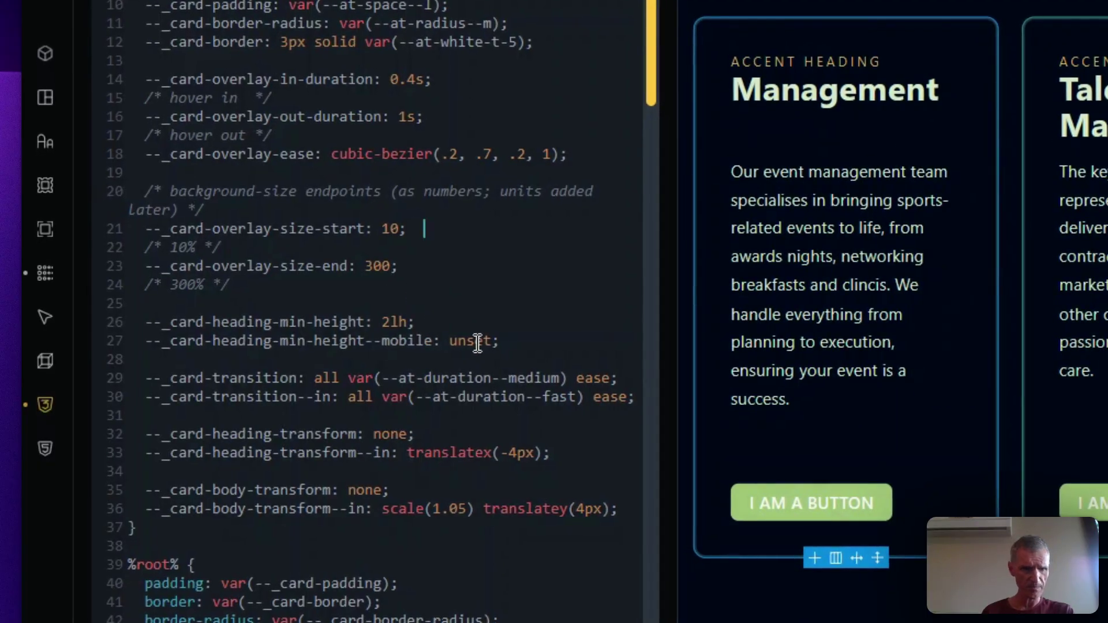
{"action": "double_click", "coordinate": [467, 342]}
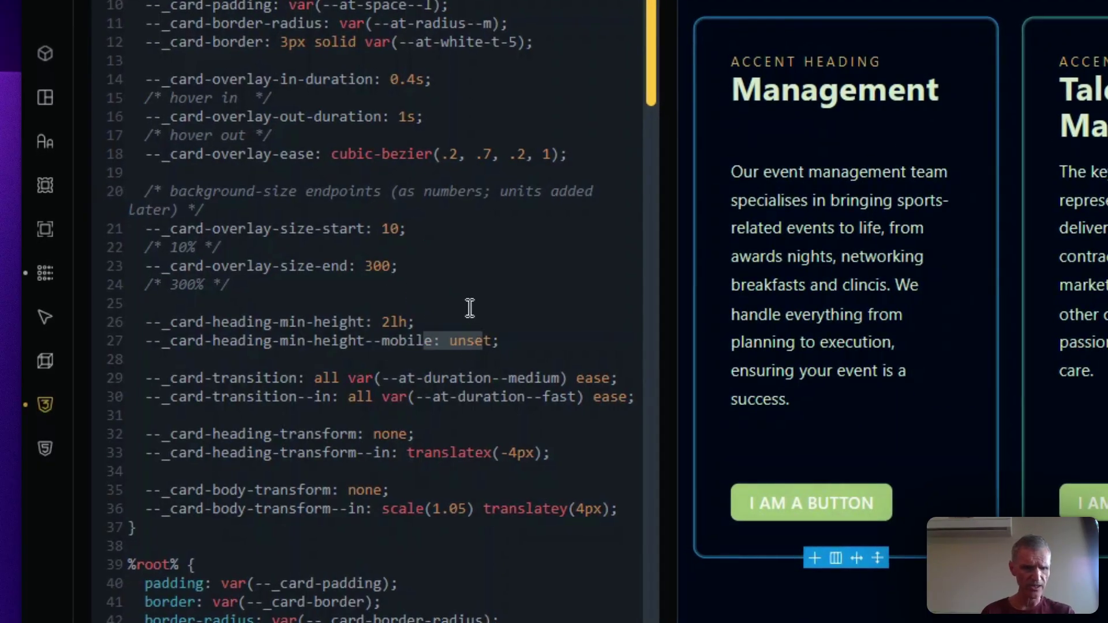
{"action": "type", "text": "2lh"}
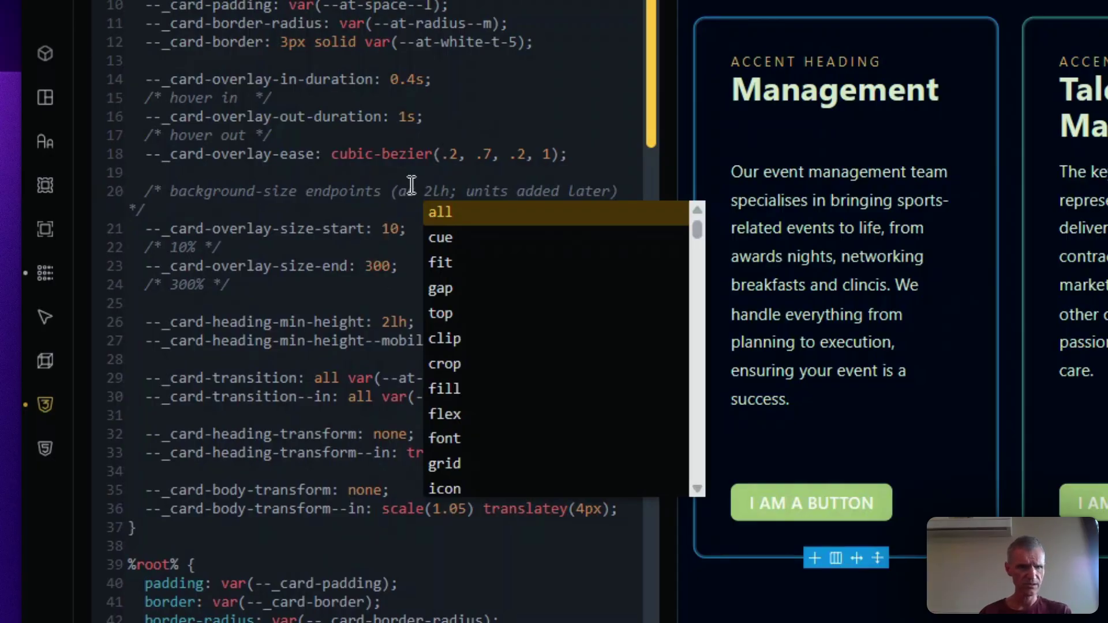
{"action": "key", "text": "BackSpace"}
{"action": "key", "text": "BackSpace"}
{"action": "left_click", "coordinate": [392, 247]}
{"action": "double_click", "coordinate": [461, 322]}
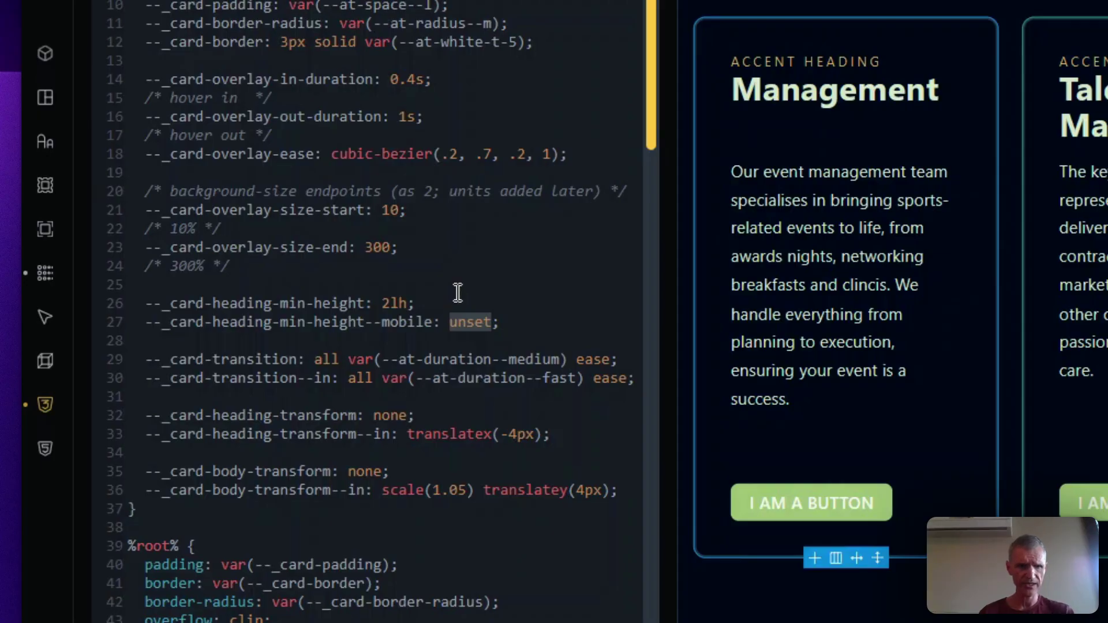
{"action": "type", "text": "2lh"}
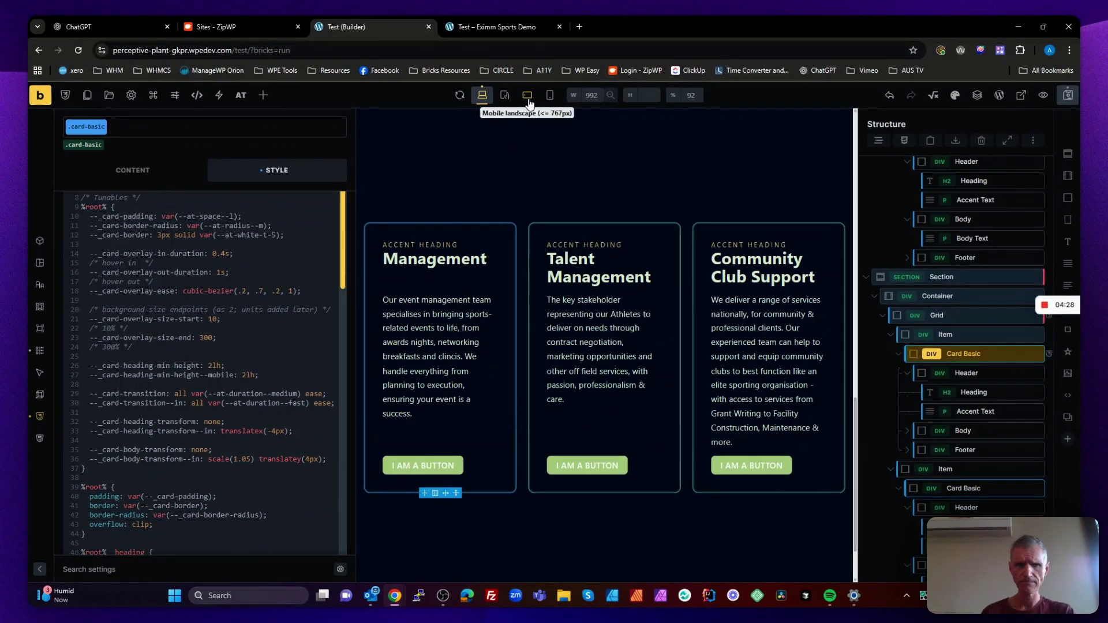
{"action": "left_click", "coordinate": [528, 97]}
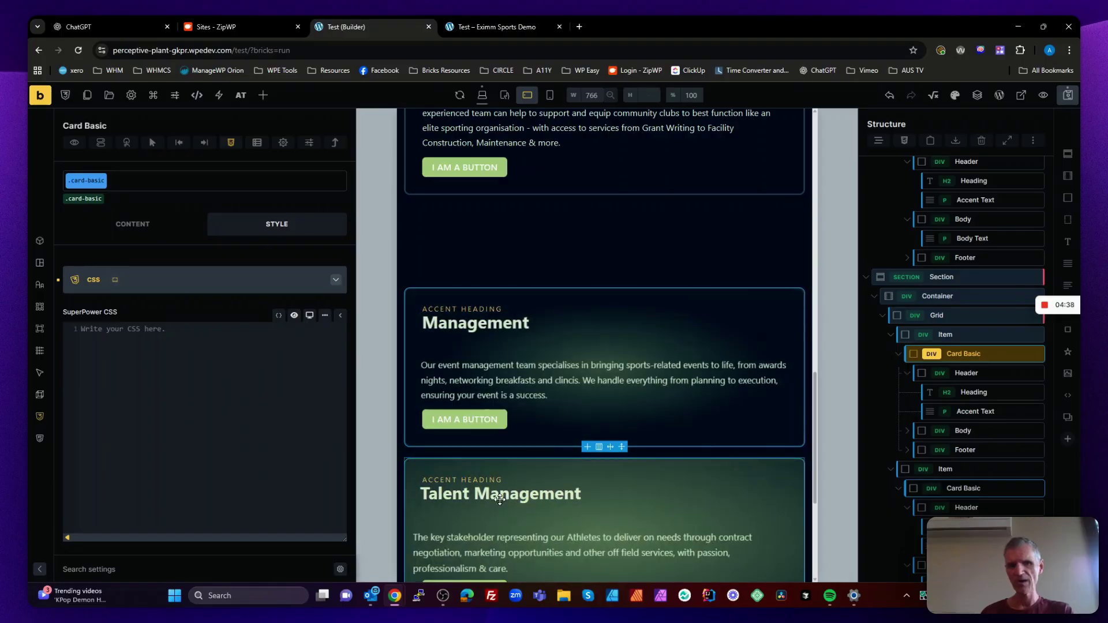
{"action": "scroll", "coordinate": [498, 514], "scroll_direction": "down", "scroll_amount": 3}
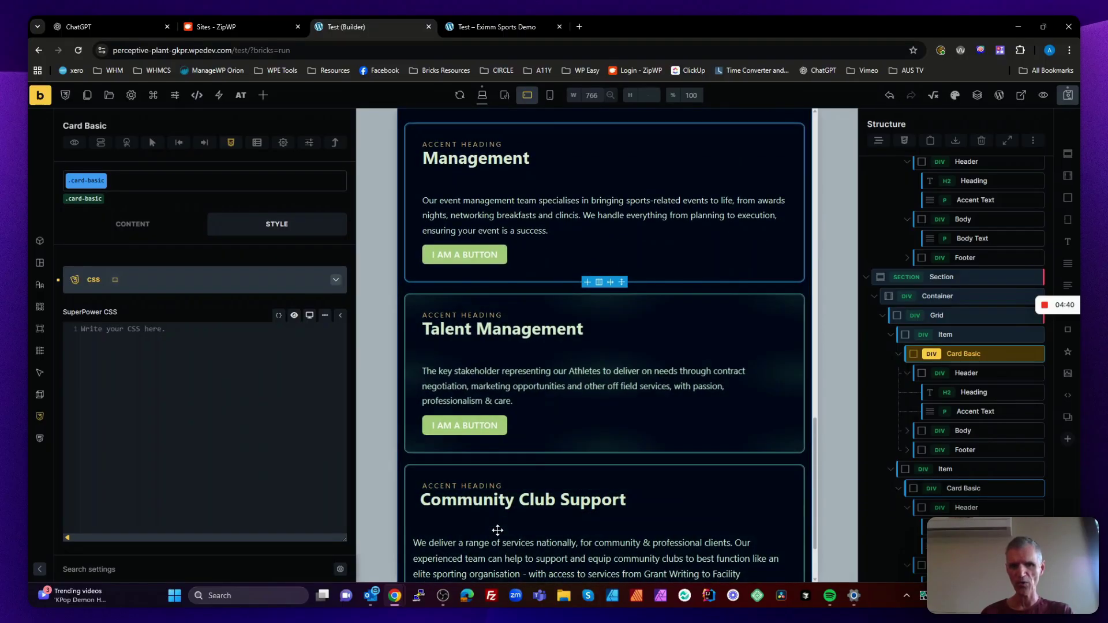
{"action": "scroll", "coordinate": [496, 528], "scroll_direction": "up", "scroll_amount": 1}
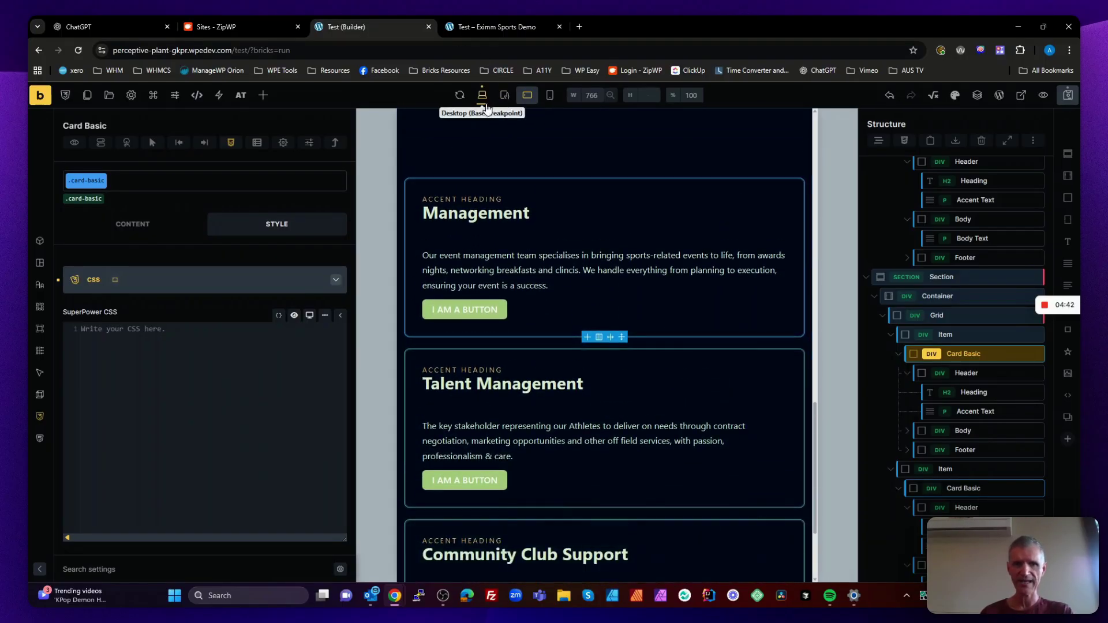
{"action": "left_click", "coordinate": [483, 96]}
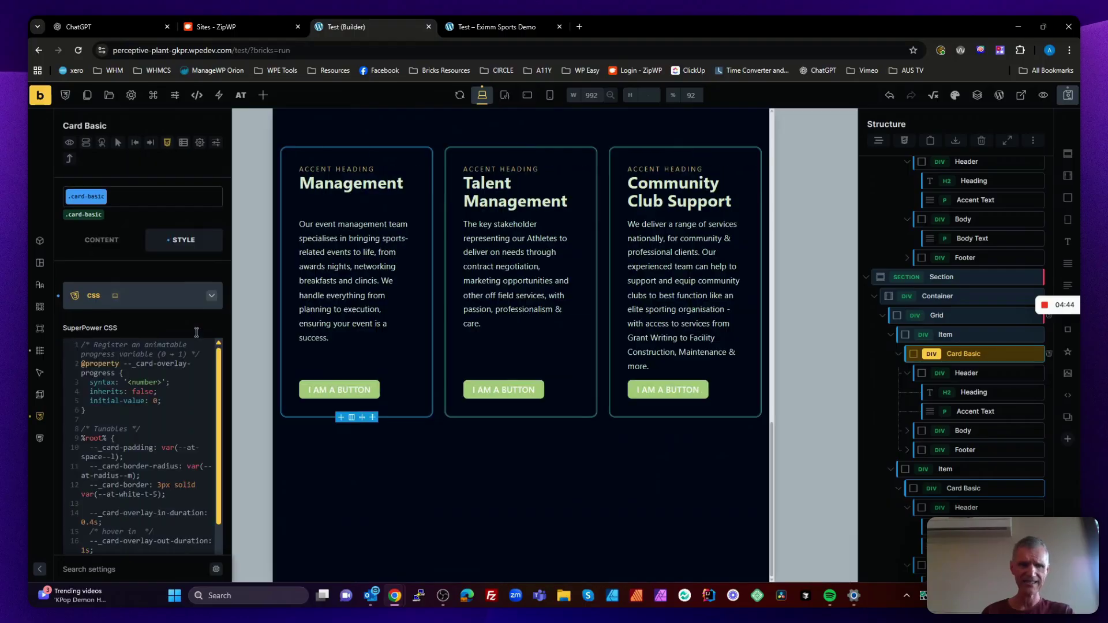
Replace 2lh with none for the mobile heading min-height variable on line 27
{"action": "left_click", "coordinate": [196, 332]}
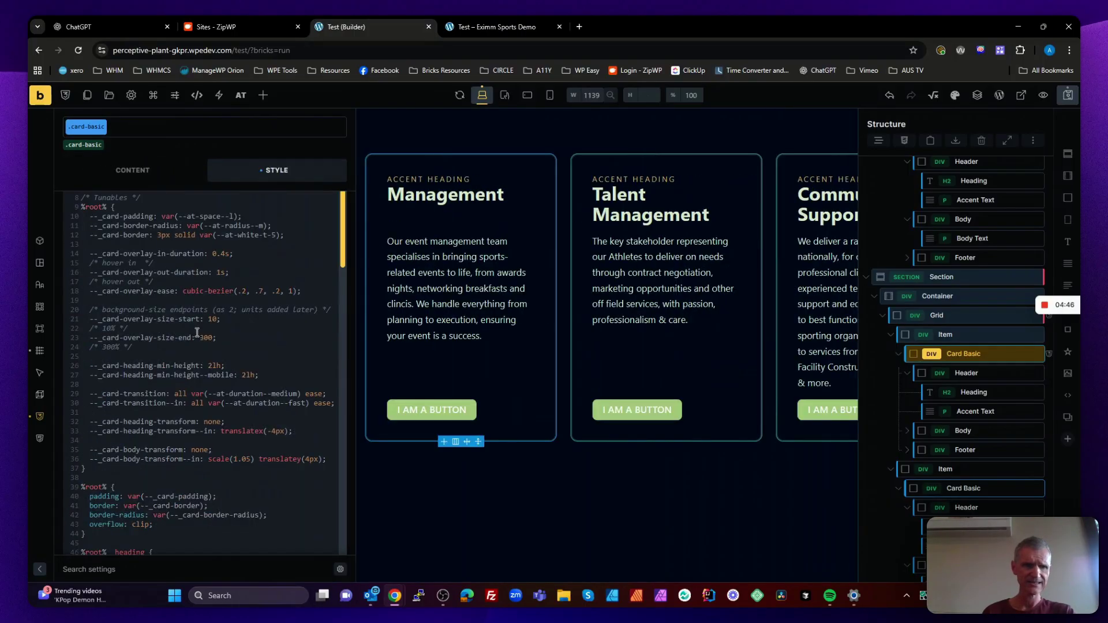
{"action": "left_click", "coordinate": [244, 375]}
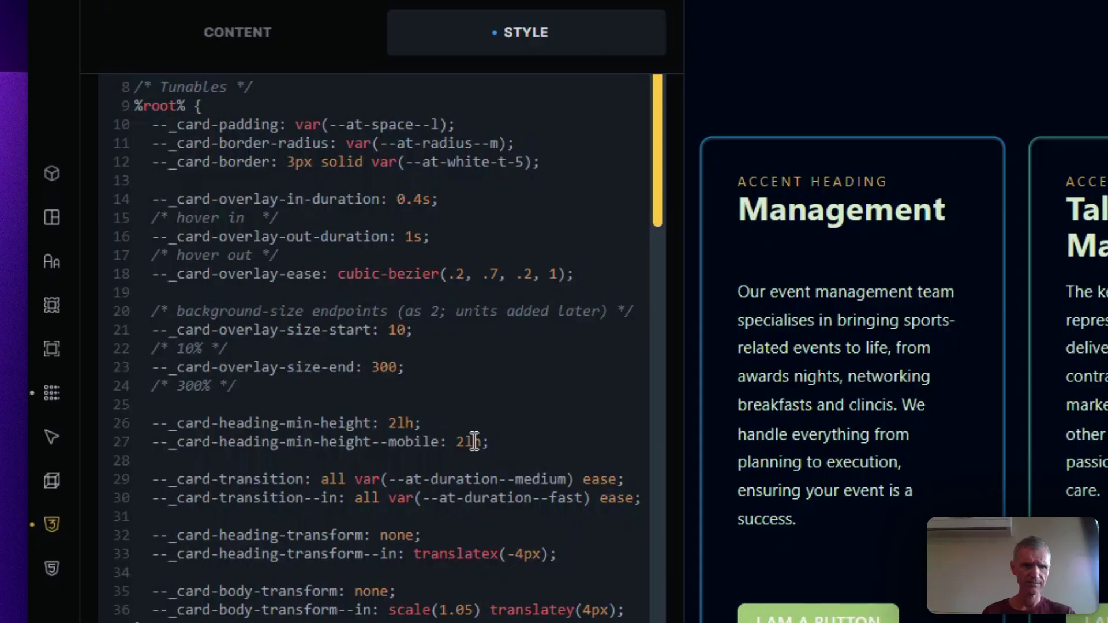
{"action": "left_click", "coordinate": [482, 442]}
{"action": "scroll", "coordinate": [482, 442], "scroll_direction": "down", "scroll_amount": 5}
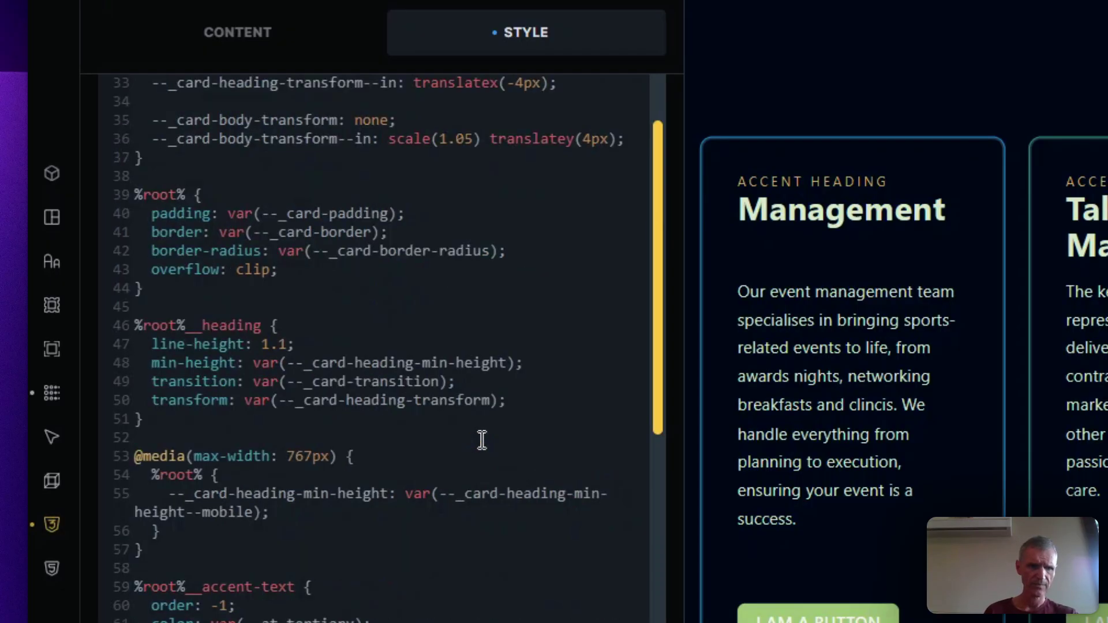
{"action": "scroll", "coordinate": [457, 444], "scroll_direction": "down", "scroll_amount": 3}
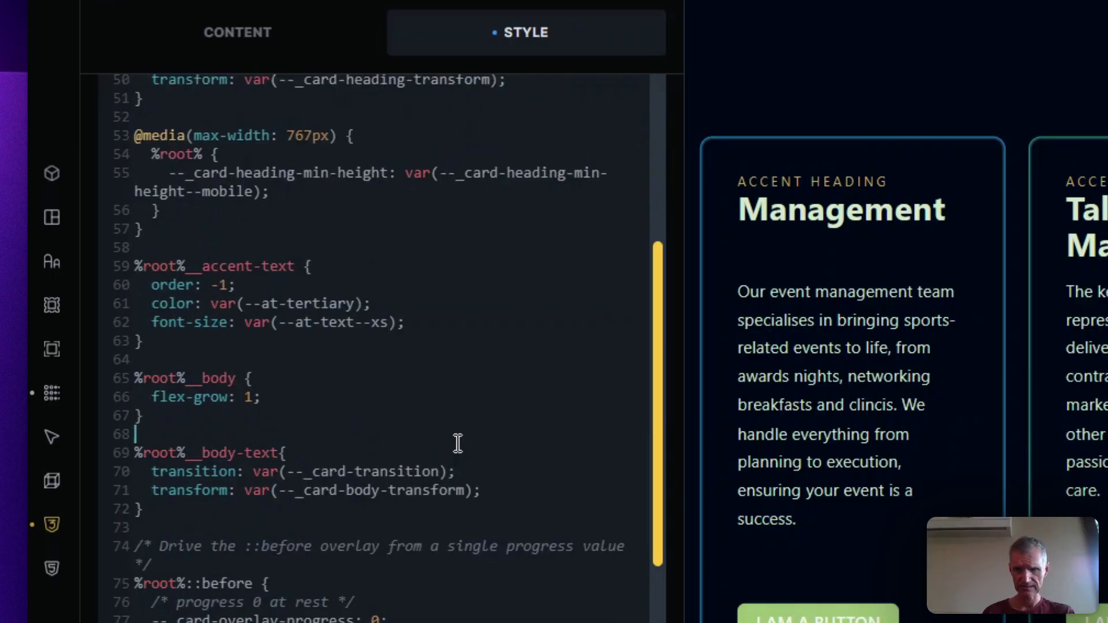
{"action": "scroll", "coordinate": [457, 443], "scroll_direction": "up", "scroll_amount": 7}
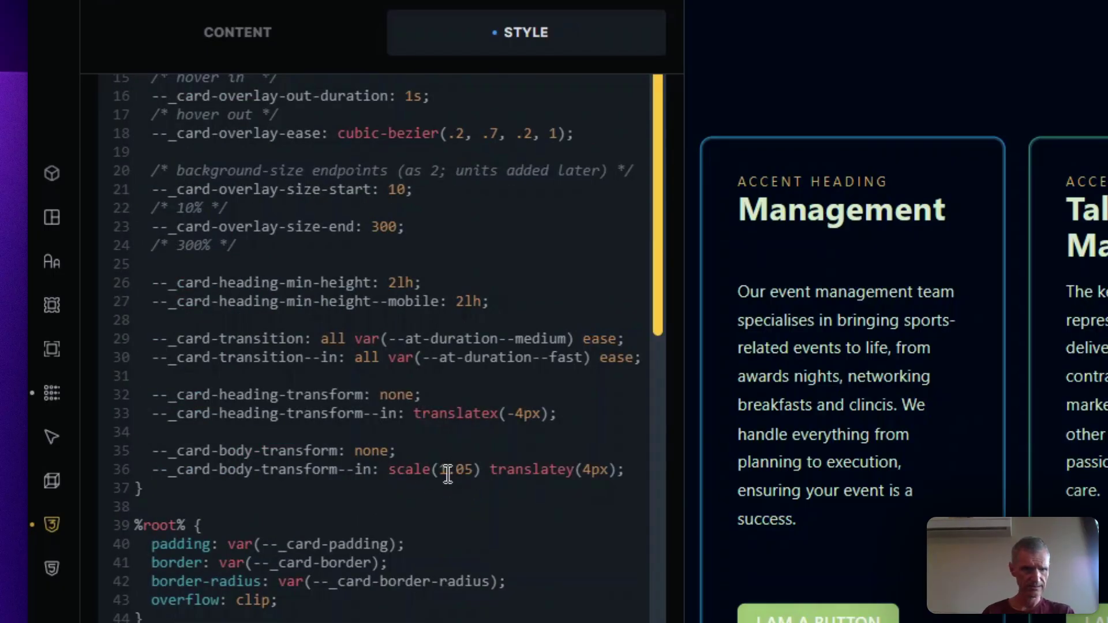
{"action": "double_click", "coordinate": [472, 302]}
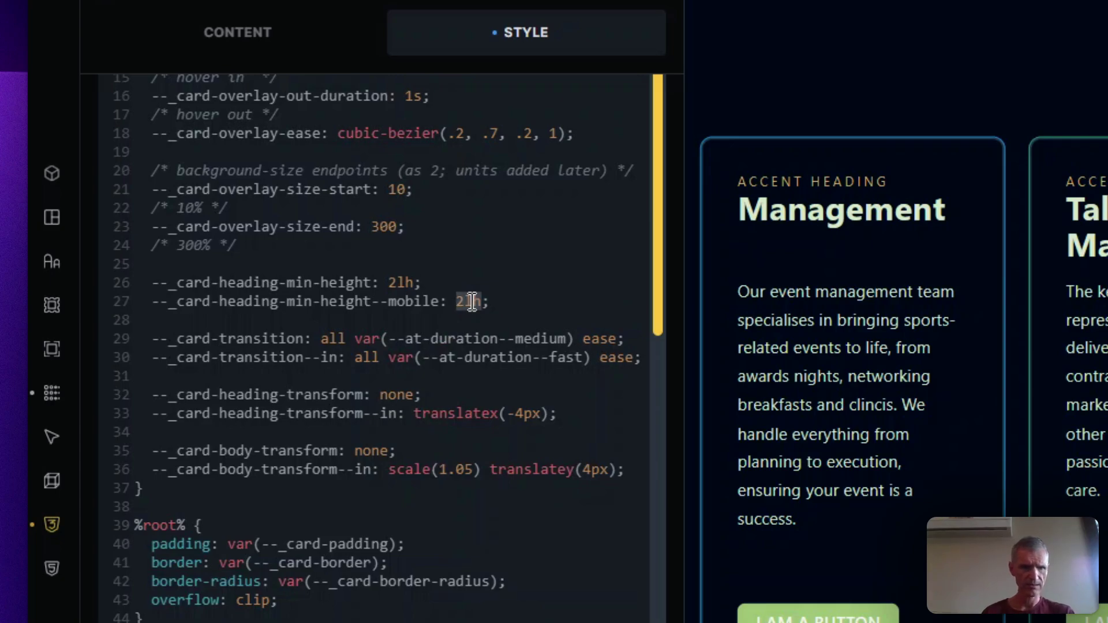
{"action": "type", "text": "none"}
{"action": "left_click", "coordinate": [557, 266]}
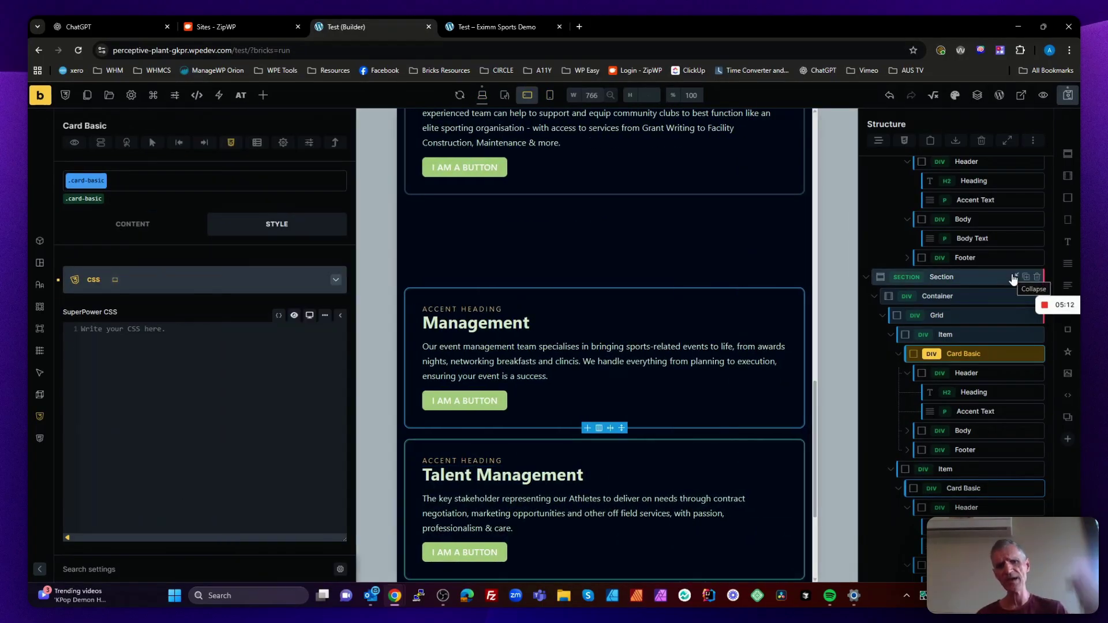
Check the single-column stacked cards at the 766px mobile landscape breakpoint
{"action": "mouse_move", "coordinate": [1045, 306]}
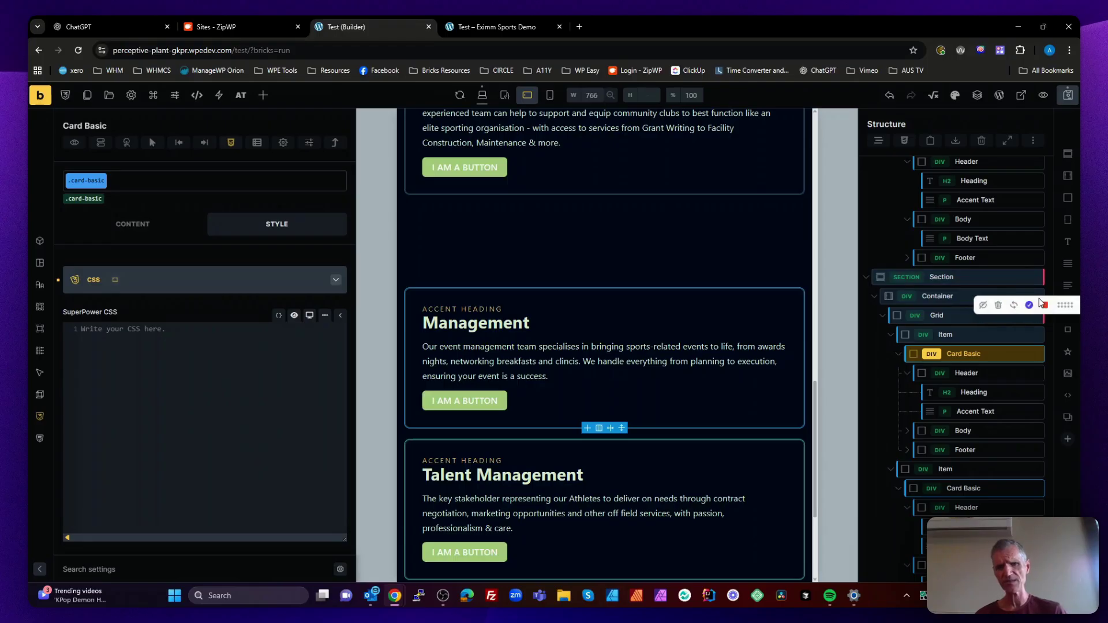